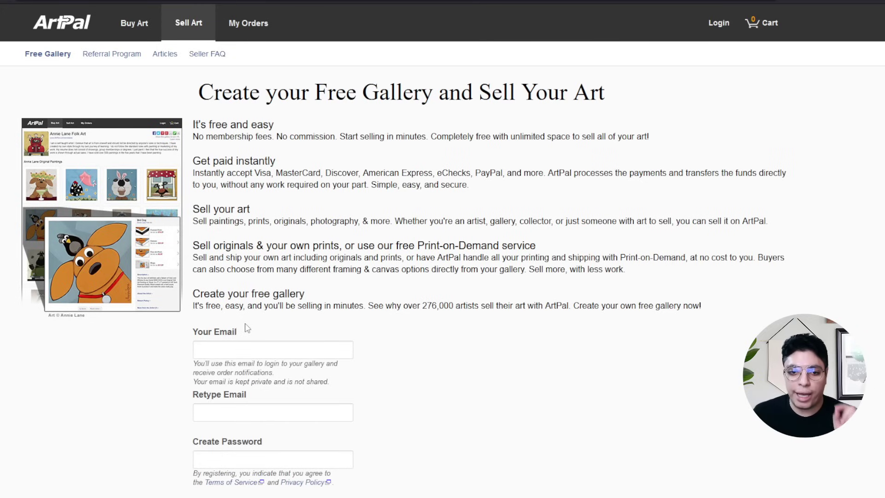
Step: Submit the free gallery registration form with an email address and password
scroll(270, 342, "down", 1)
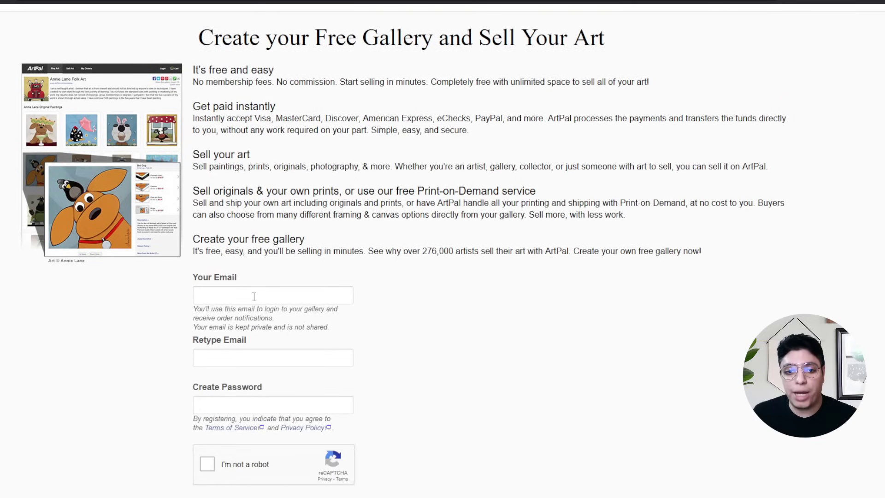
scroll(254, 297, "down", 1)
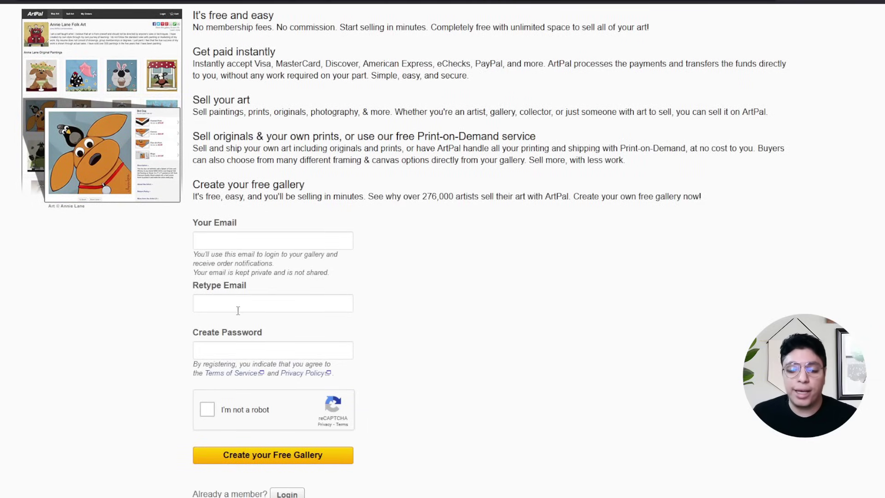
scroll(240, 308, "down", 1)
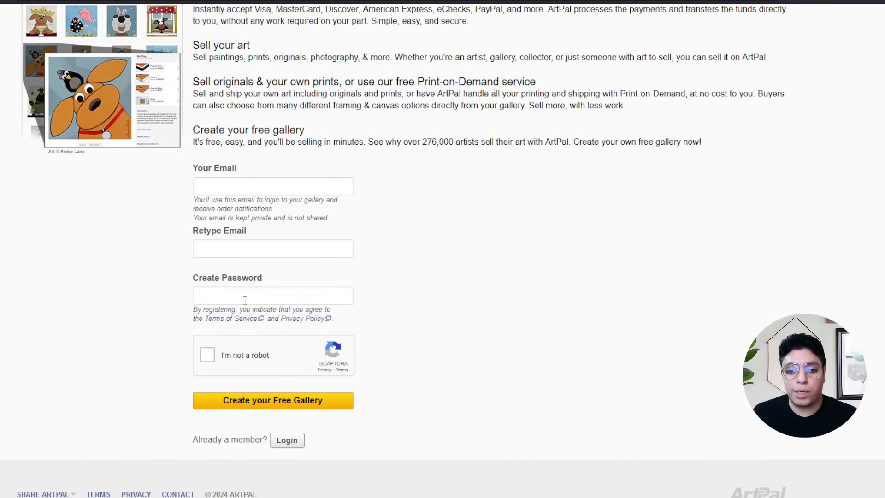
left_click(258, 411)
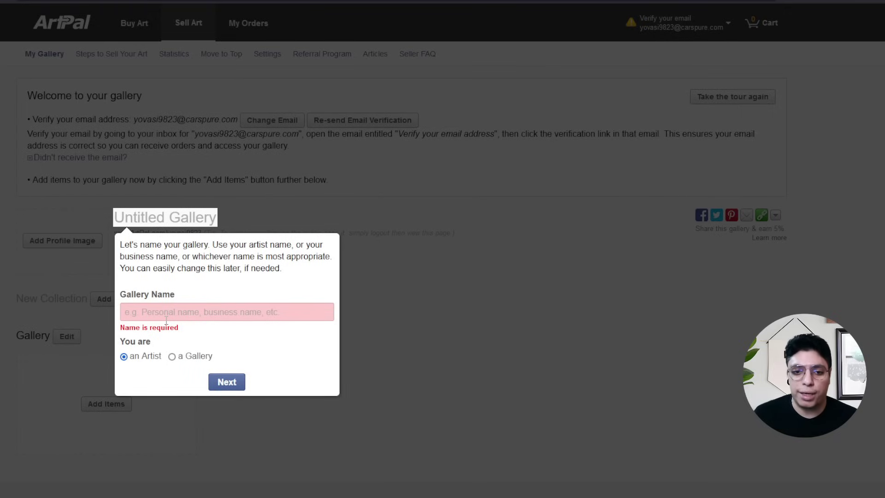
Step: Name the artist gallery The White Cloud and set its gallery link ending to TheWhiteCloud
type("The White Cloud")
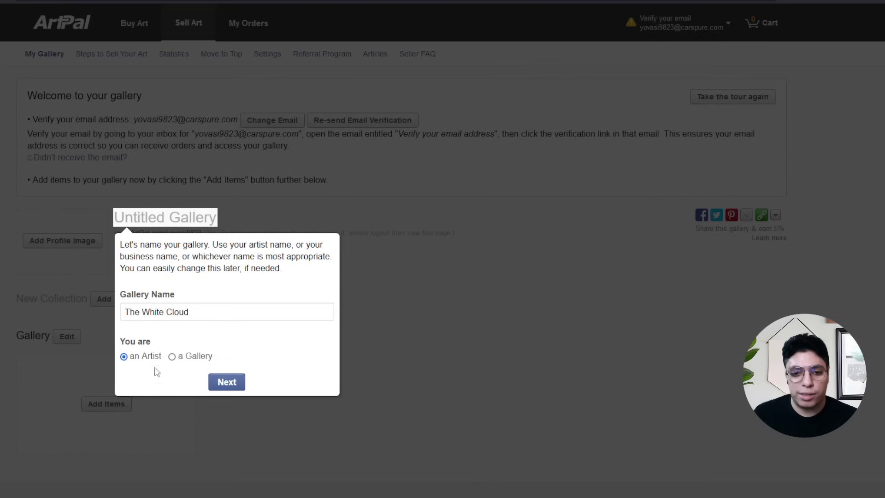
left_click(227, 383)
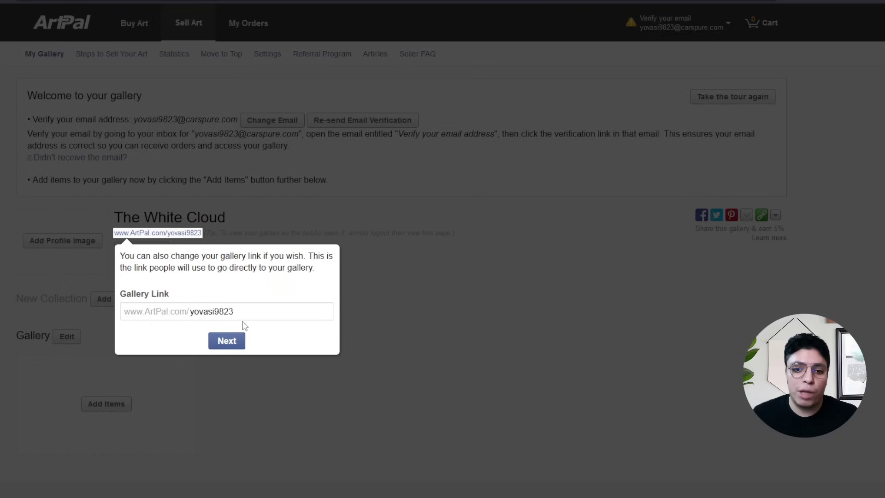
left_click_drag(243, 319, 190, 313)
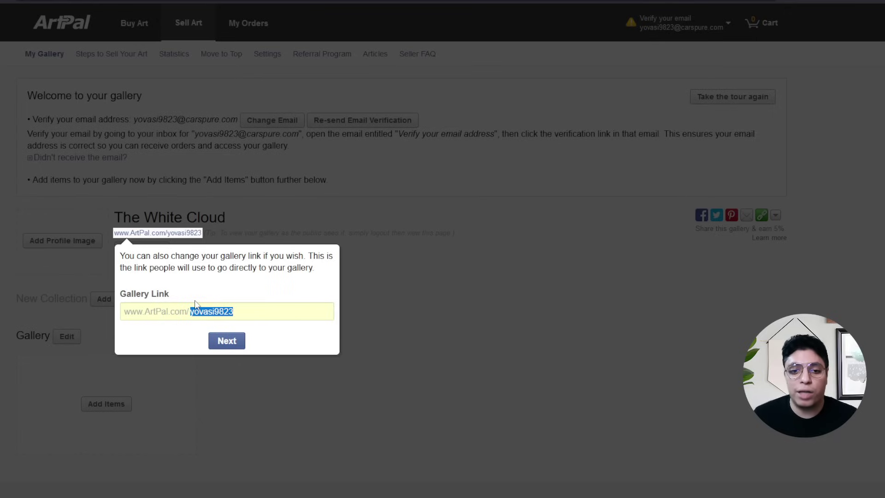
type("TheWhiteCloud")
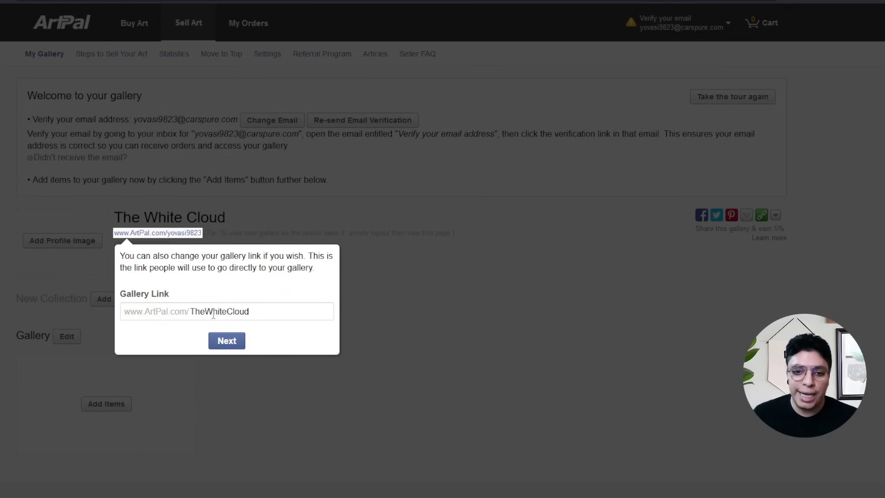
left_click(227, 341)
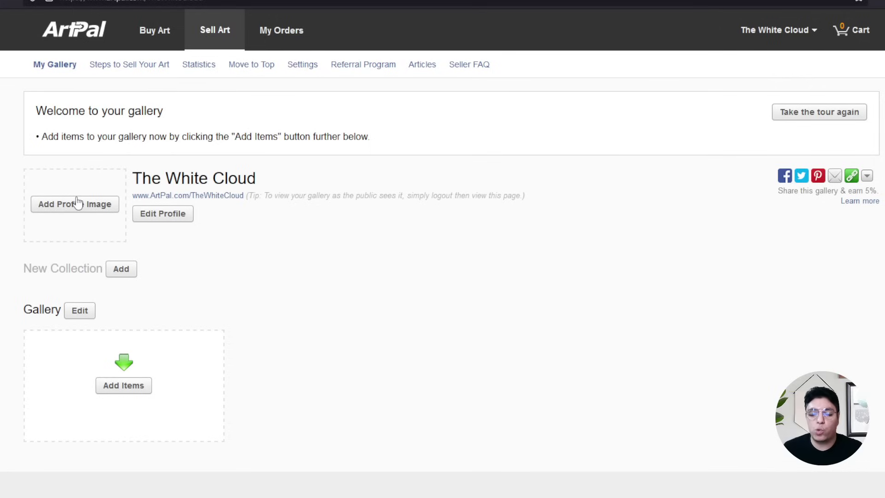
Step: Add the White Cloud logo as the gallery's profile image, and check the new collection form without adding a collection
left_click(101, 205)
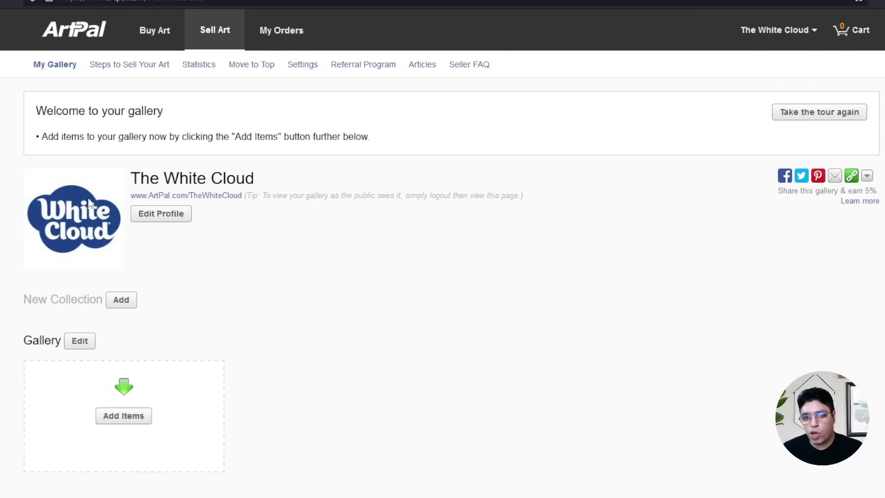
left_click(123, 303)
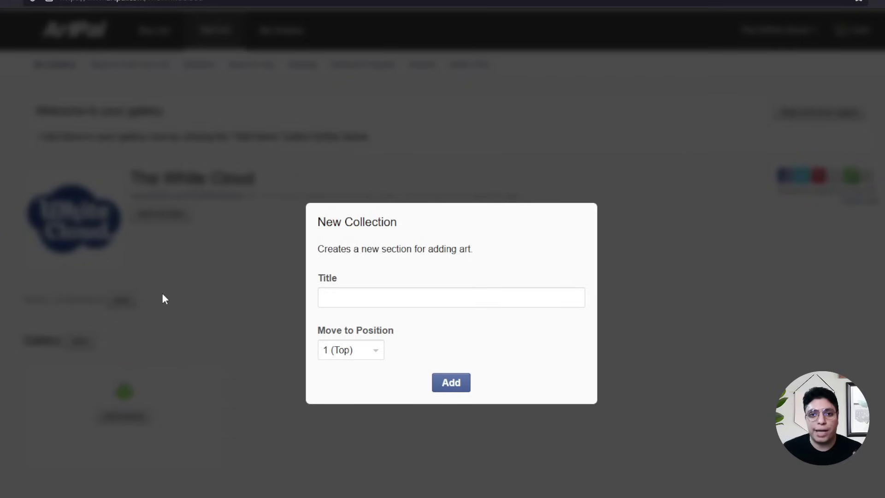
left_click(127, 288)
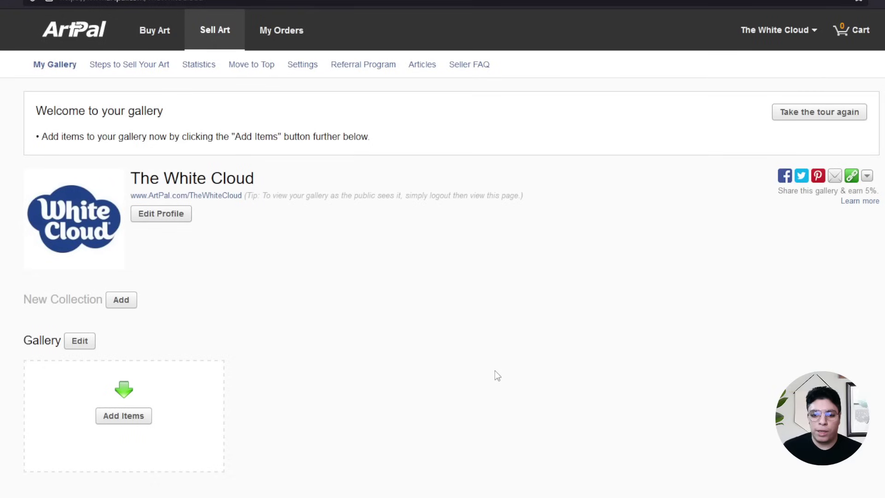
Step: Bring up the image upload dialog for gallery items and read its print-on-demand guidelines and accepted image formats
left_click(137, 424)
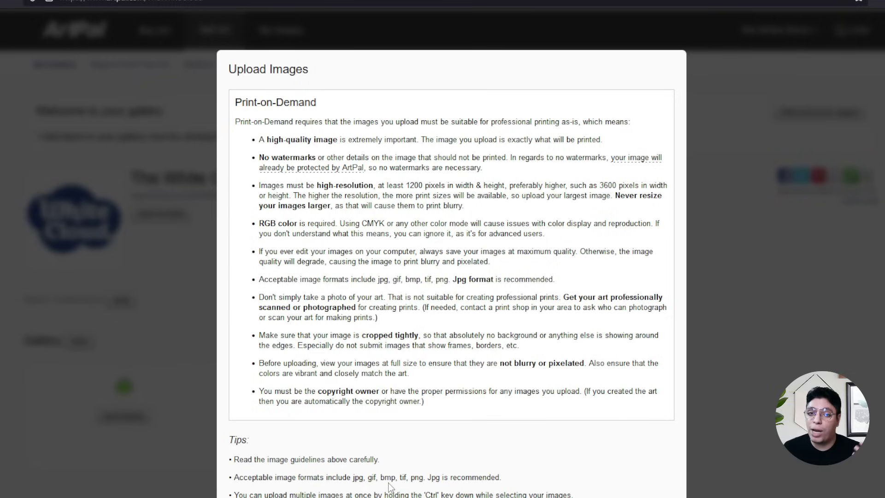
left_click_drag(354, 477, 372, 478)
left_click(372, 475)
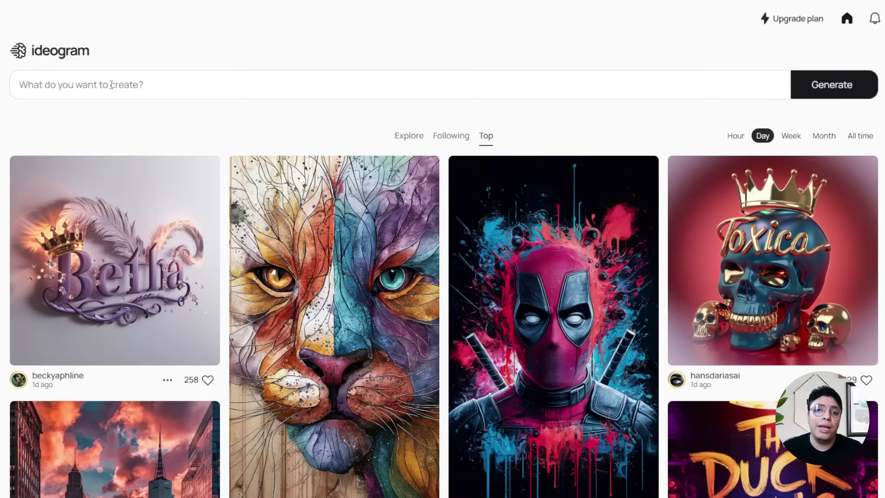
Step: In Ideogram, enter and review a prompt for a detailed watercolor-style iguana portrait with vibrant colors, intricate skin textures and a soft, blurred background
type("Create a detailed watercolor-style portrait of an iguana. The painting should capture the vibrant colors and intricate textures of the iguana's skin, with a focus on its unique patterns and scales. The background should be a soft, blurred watercolor wash, Ensure the overall style reflects the fluidity and delicate nature of traditional watercolor paintings")
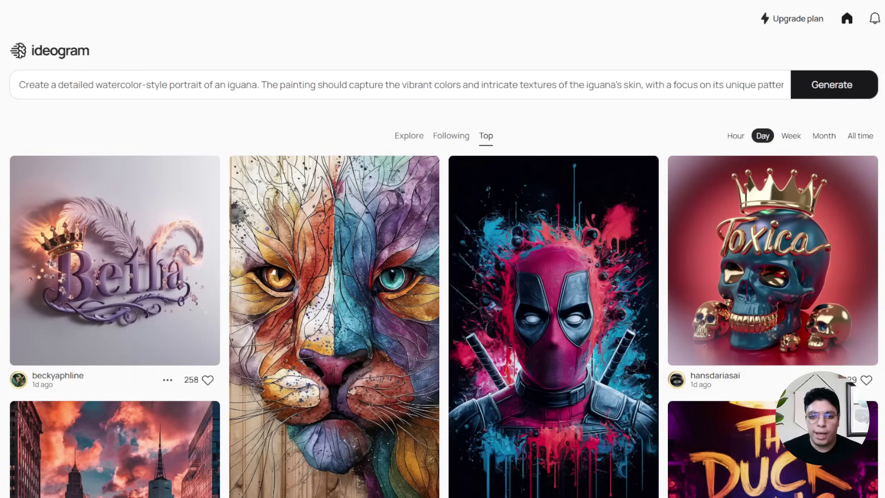
left_click(135, 96)
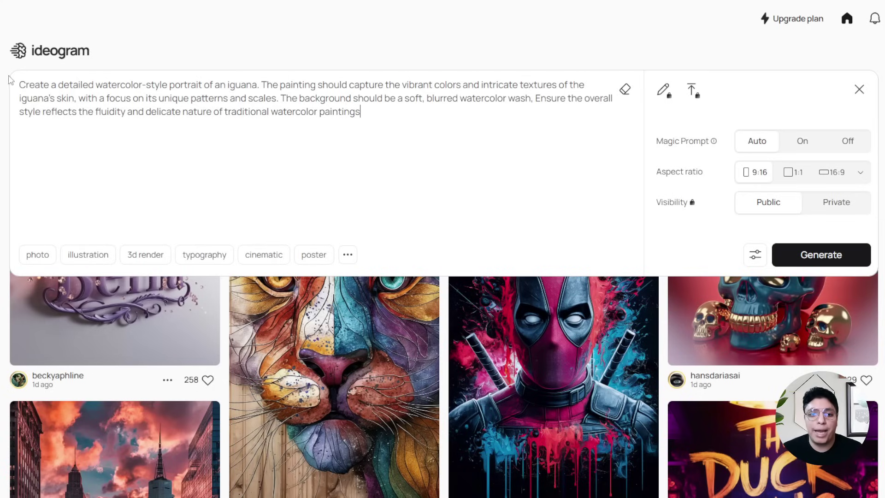
left_click_drag(21, 86, 202, 85)
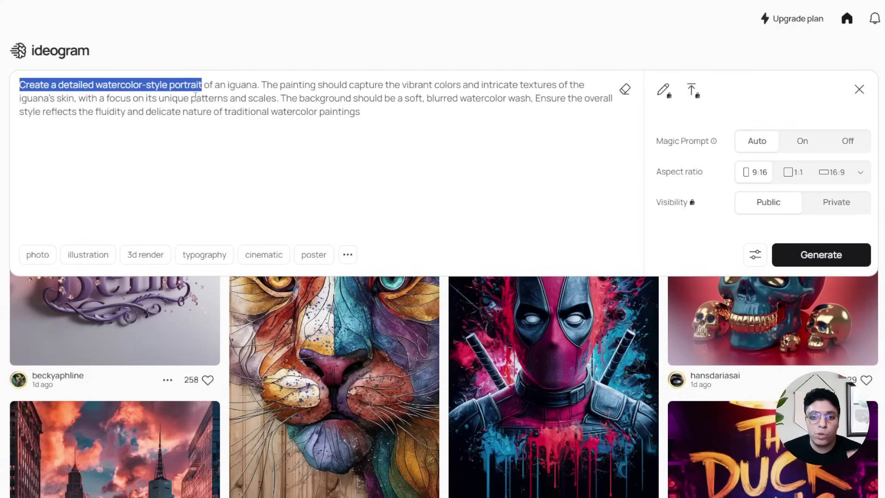
left_click_drag(262, 85, 309, 87)
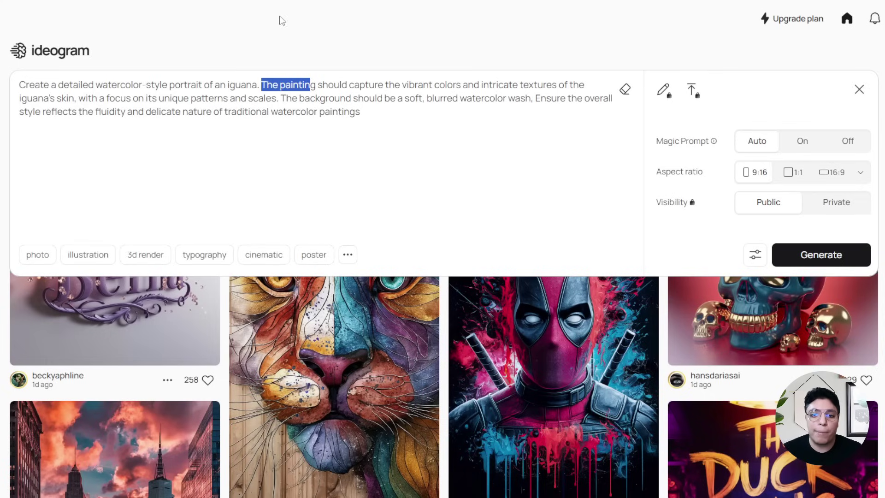
left_click_drag(279, 114, 323, 114)
left_click(343, 111)
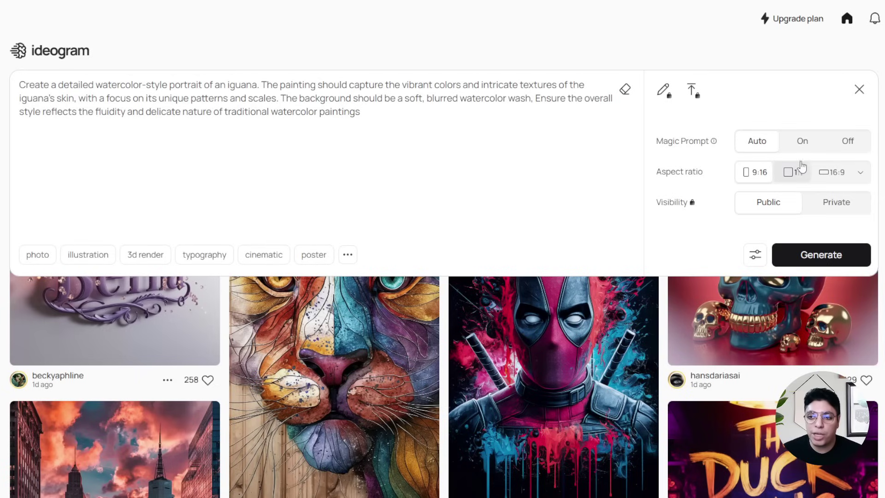
Step: Set the aspect ratio to 16:9 and generate the iguana images from the prompt
left_click(830, 174)
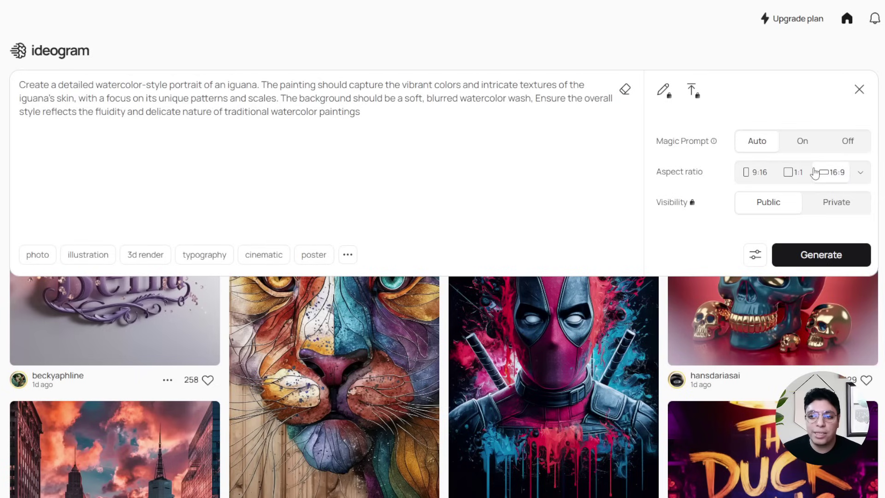
left_click(795, 264)
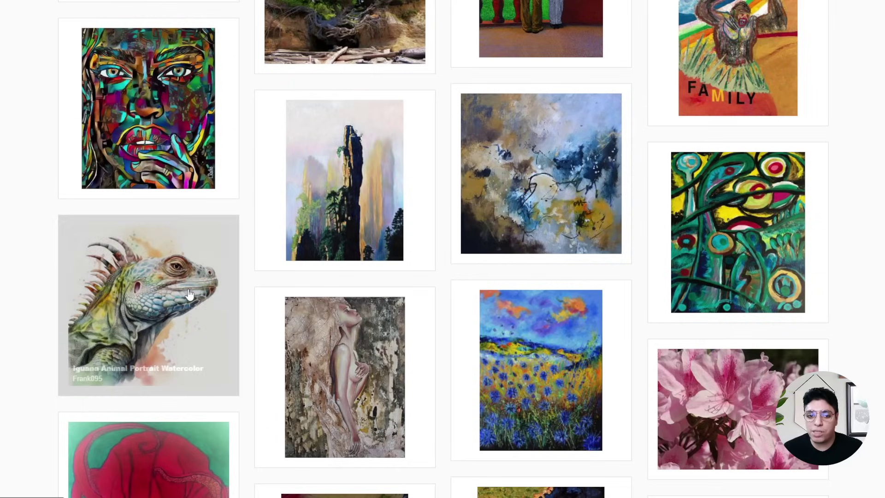
Step: Compare the iguana watercolor listing on ArtPal with the first image generated in Ideogram, and review the prompt's opening sentence
left_click(189, 293)
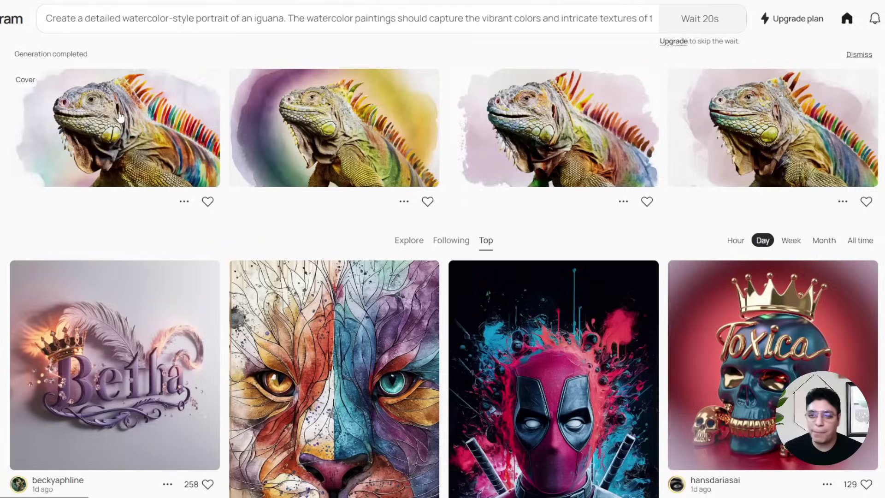
left_click(119, 117)
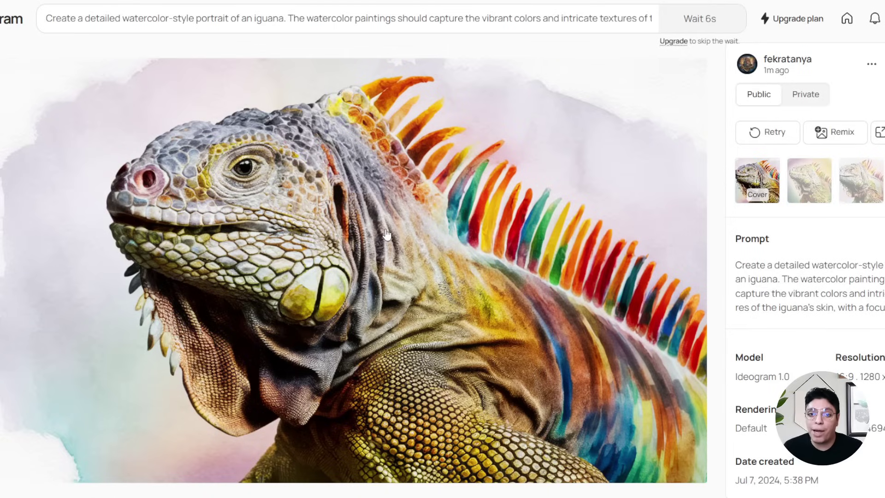
left_click(203, 23)
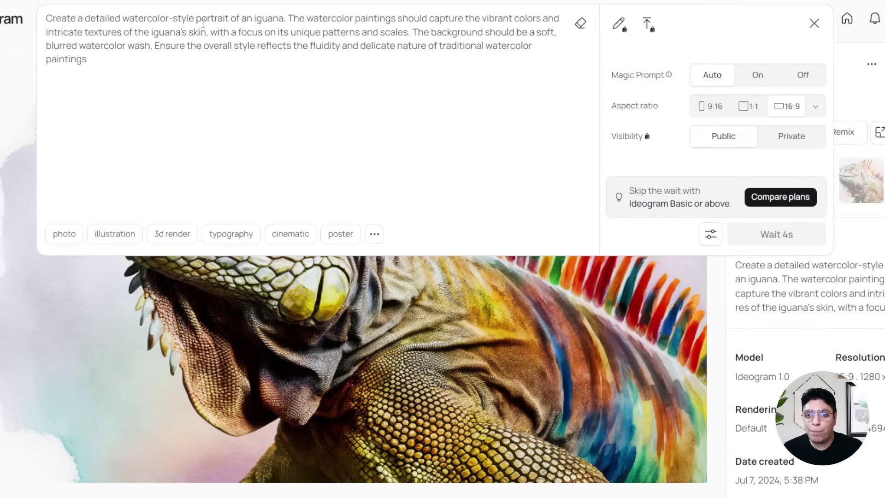
left_click_drag(284, 18, 42, 5)
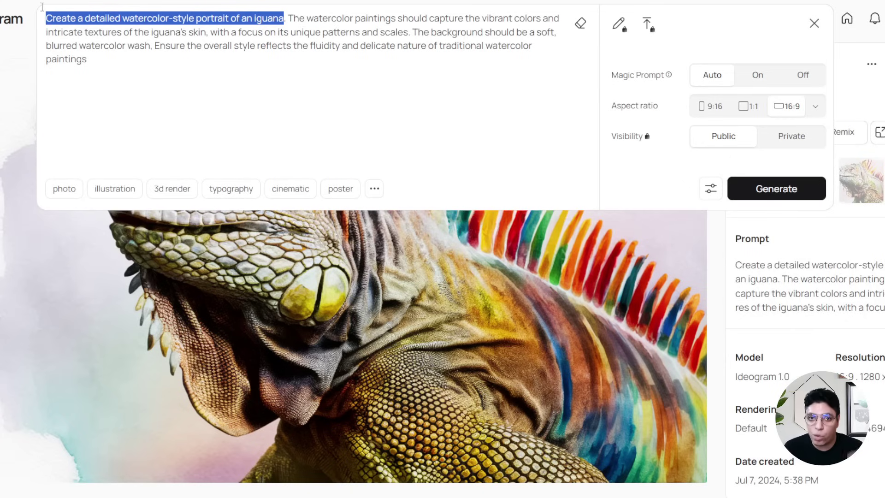
key("Escape")
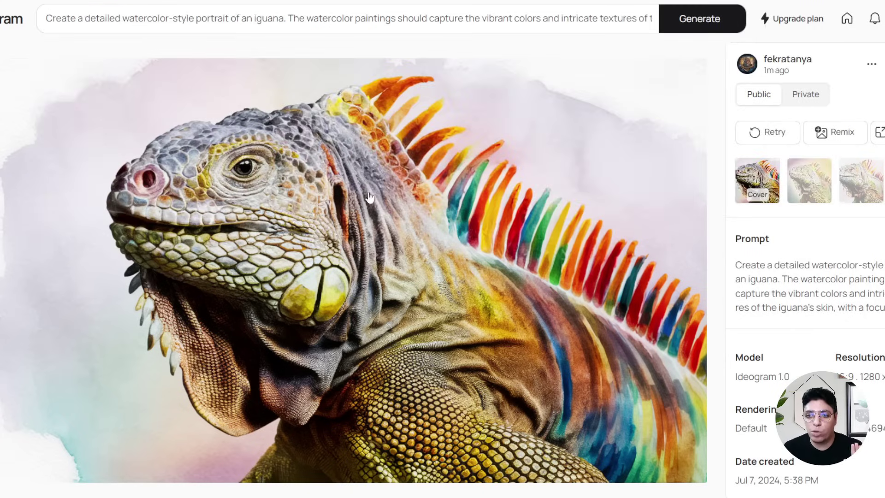
scroll(401, 184, "down", 4)
scroll(401, 184, "up", 4)
key("Escape")
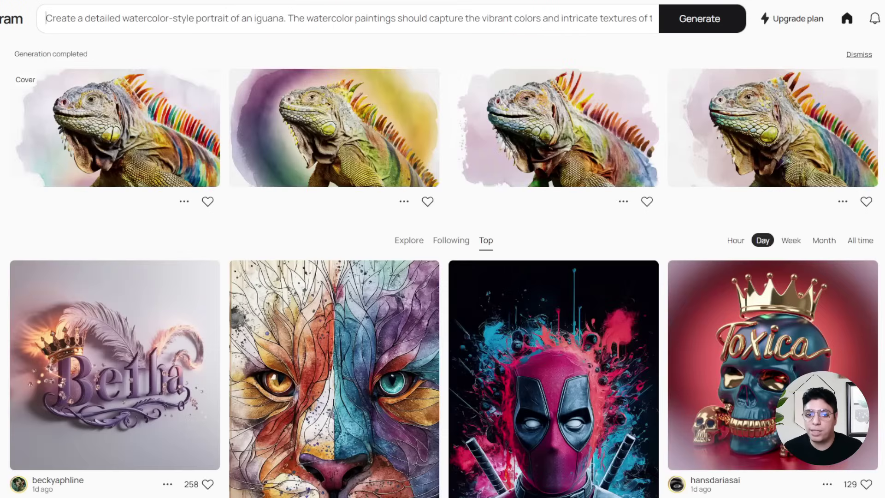
Step: Download the first generated iguana image as a JPEG (70% quality) and save it to the computer
left_click(129, 143)
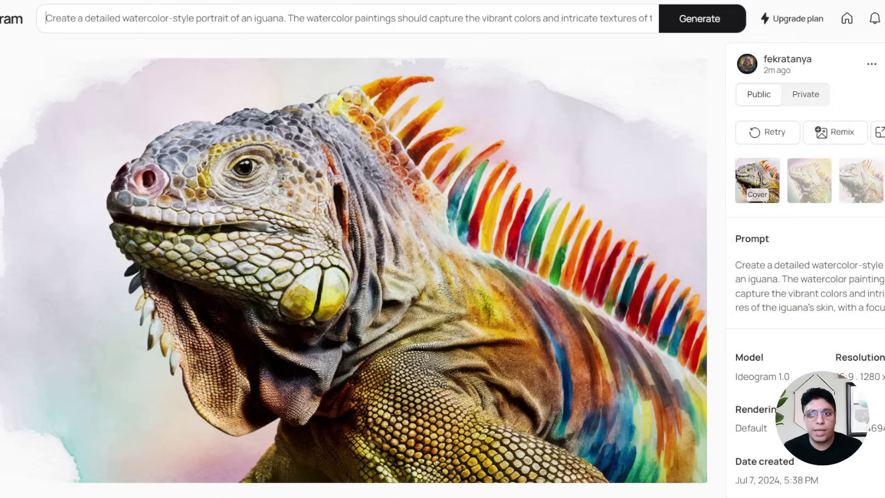
left_click(872, 65)
mouse_move(797, 243)
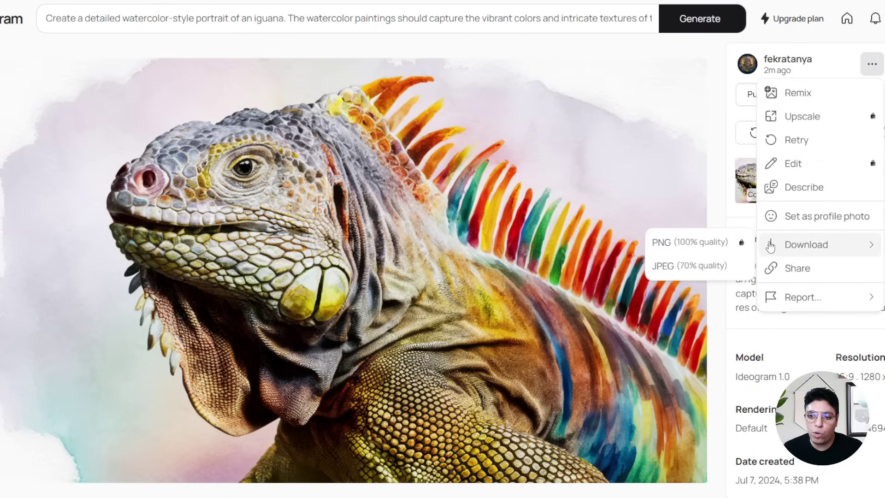
left_click(689, 266)
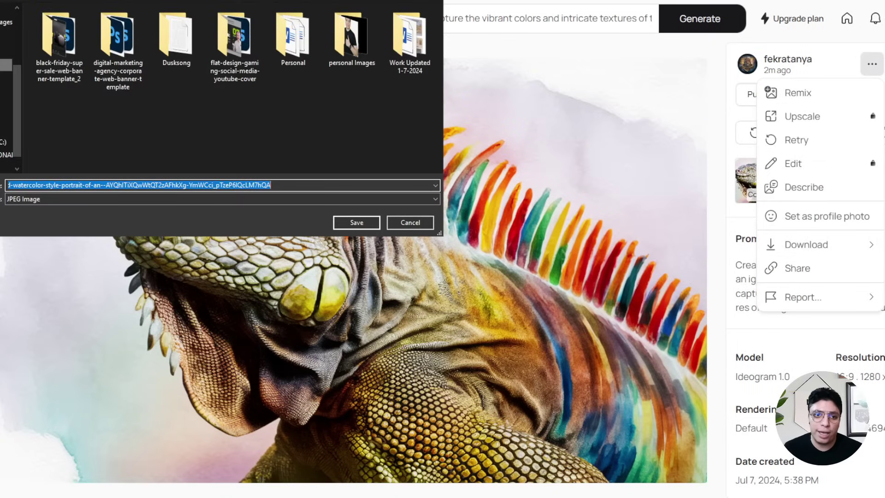
left_click(356, 222)
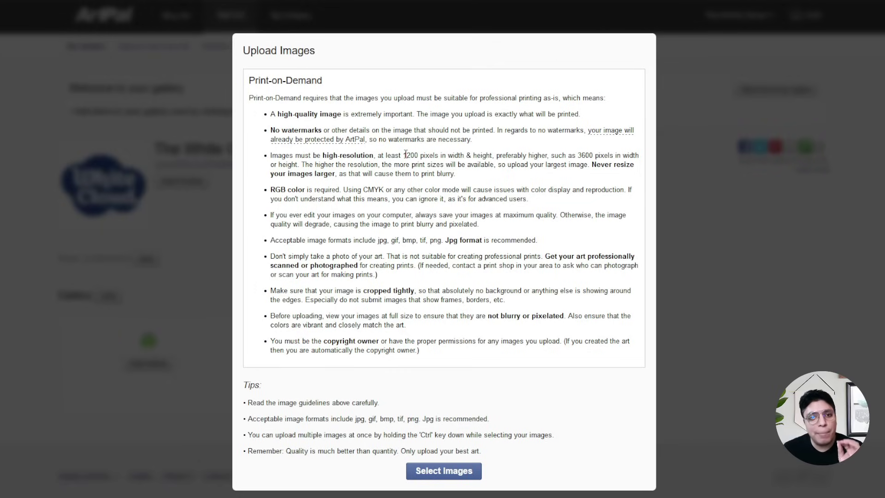
Step: Check ArtPal's minimum pixel requirement, and inspect the saved iguana image's quality at high magnification
left_click_drag(403, 155, 414, 155)
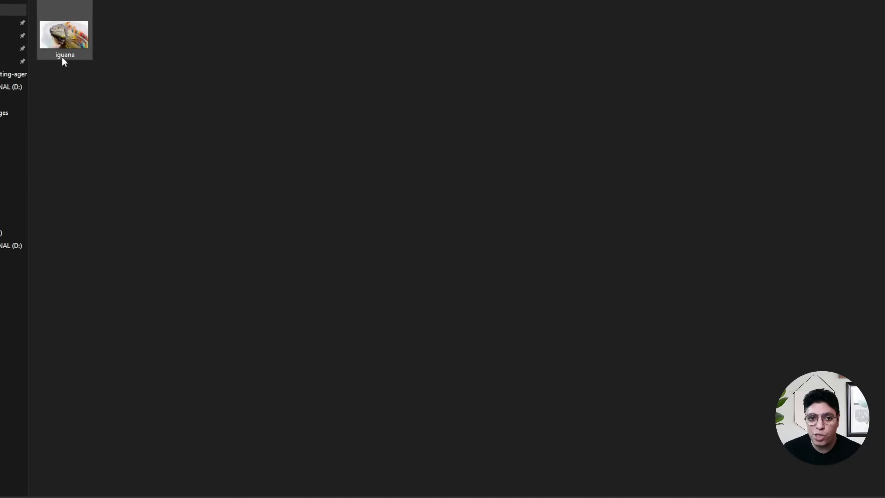
mouse_move(62, 58)
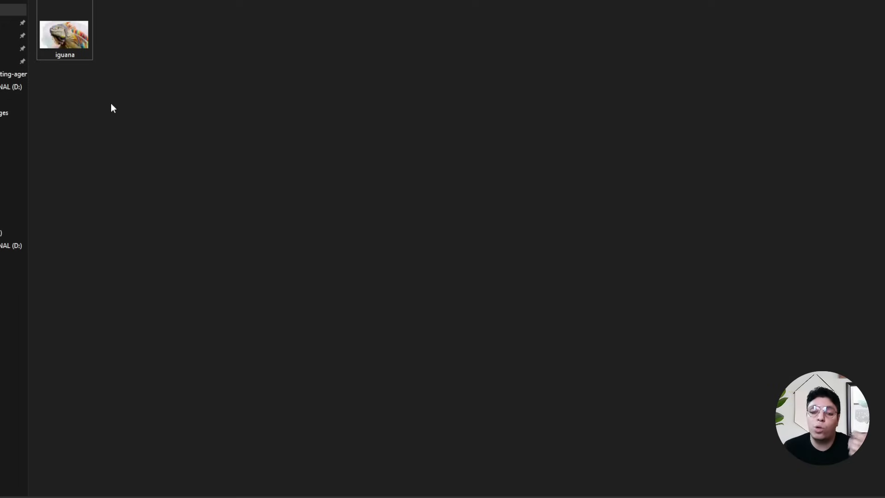
double_click(65, 35)
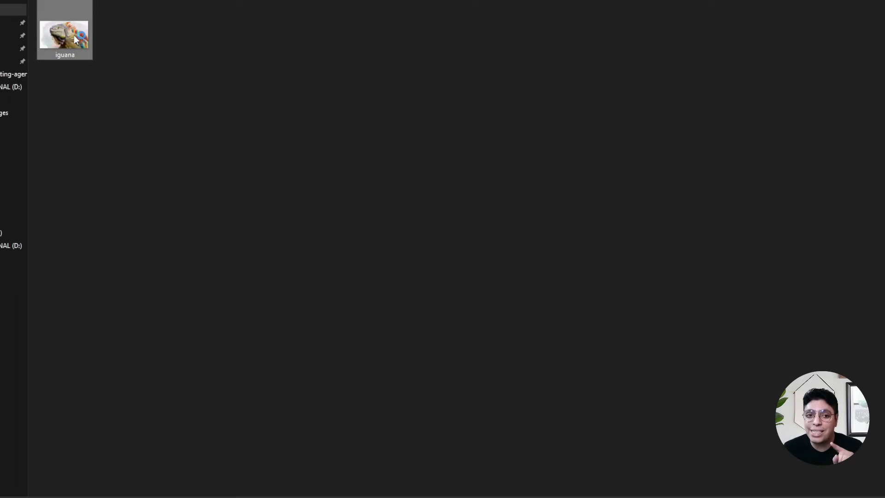
scroll(326, 293, "up", 10)
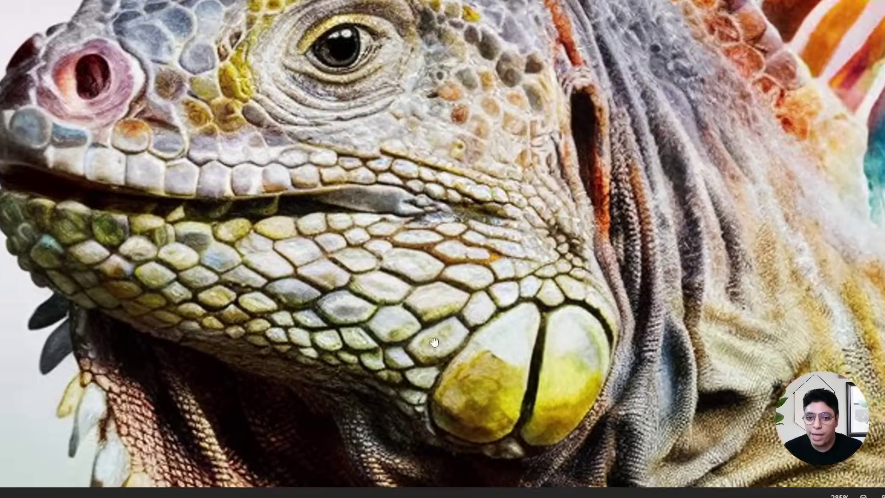
Step: Inspect the saved iguana image's eye and skin texture up close, view the whole picture, and close it
scroll(419, 335, "right", 10)
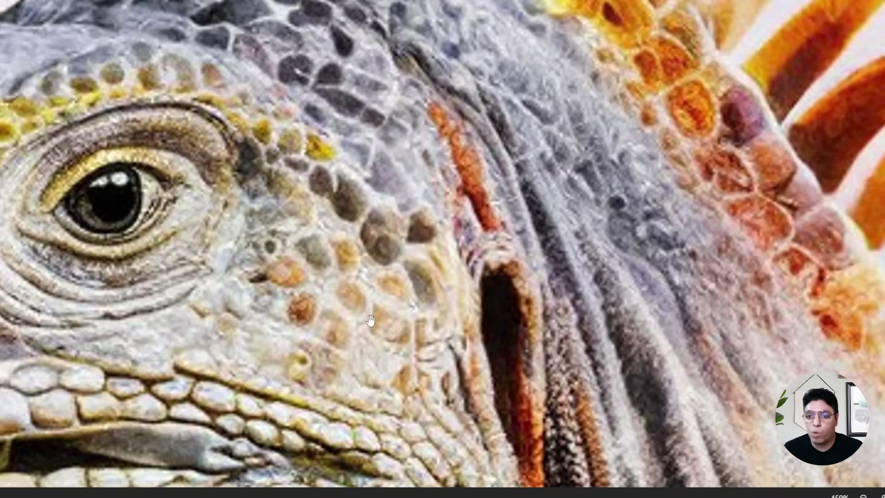
scroll(388, 279, "down", 10)
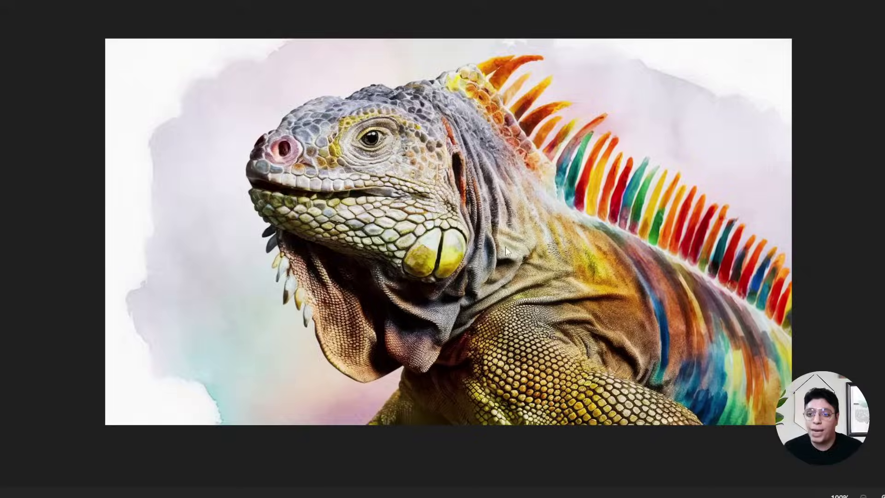
key("Escape")
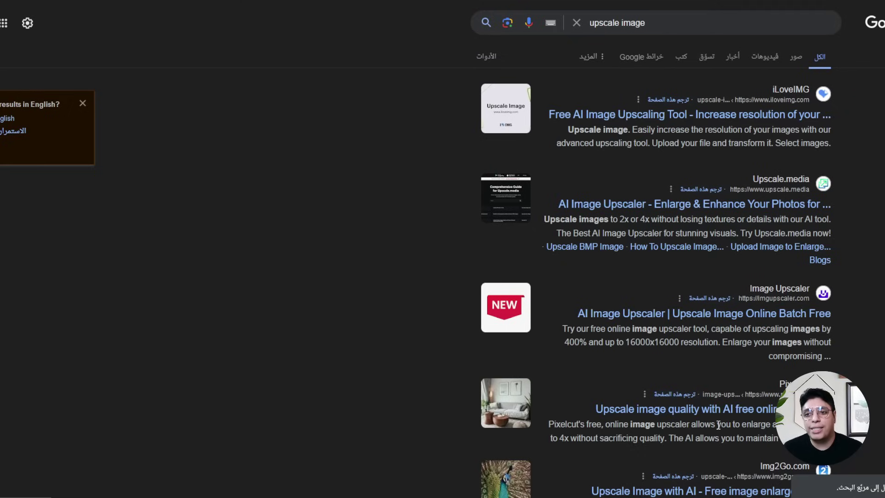
Step: Open iLoveIMG's AI upscaling tool from the search results and load iguana.jpeg into it
left_click(790, 115)
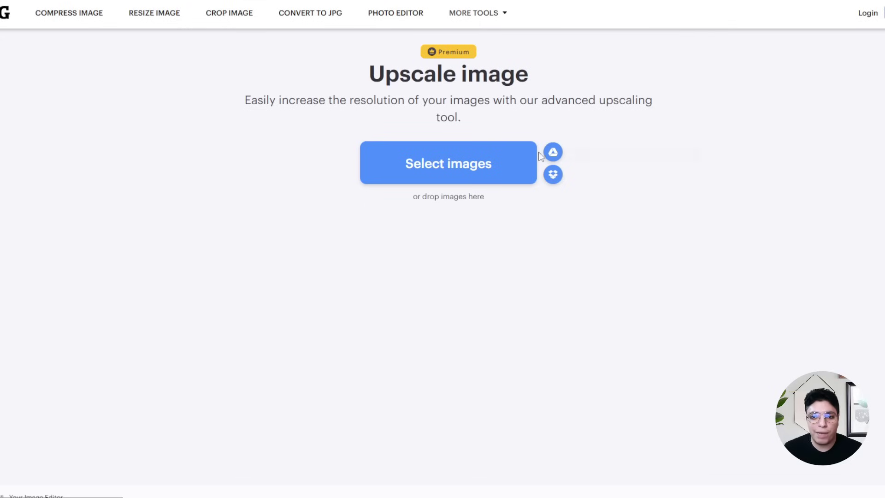
left_click(516, 159)
double_click(295, 43)
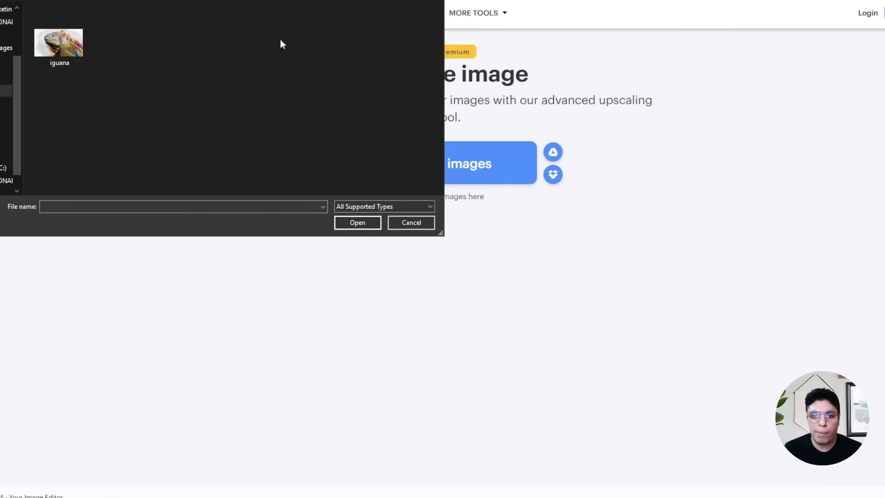
left_click(79, 45)
left_click(353, 225)
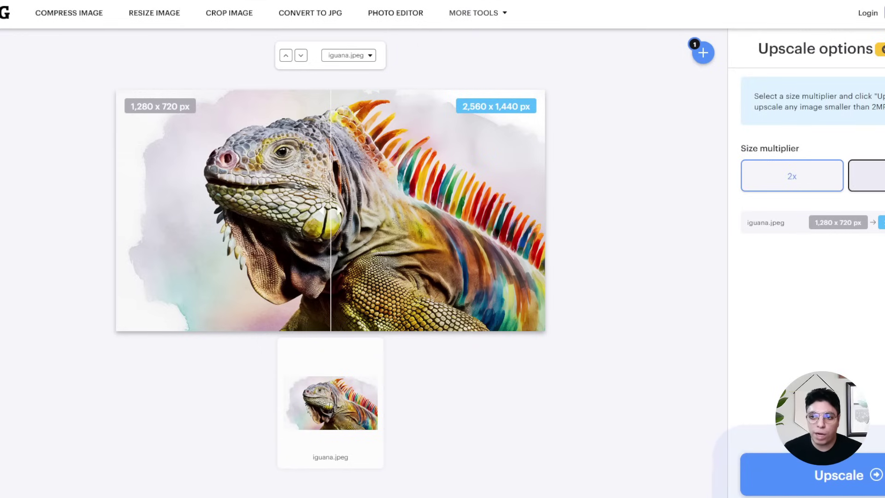
Step: Upscale the iguana image with the 4x size multiplier and download the result
left_click(874, 175)
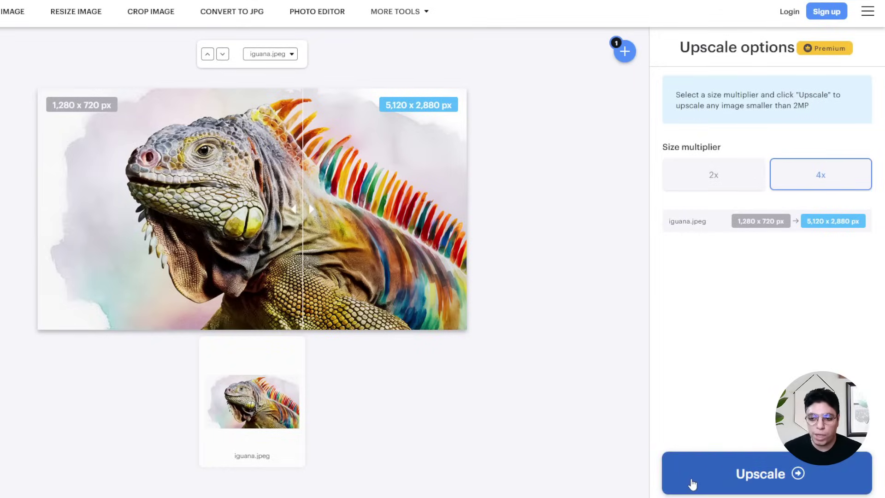
left_click(691, 484)
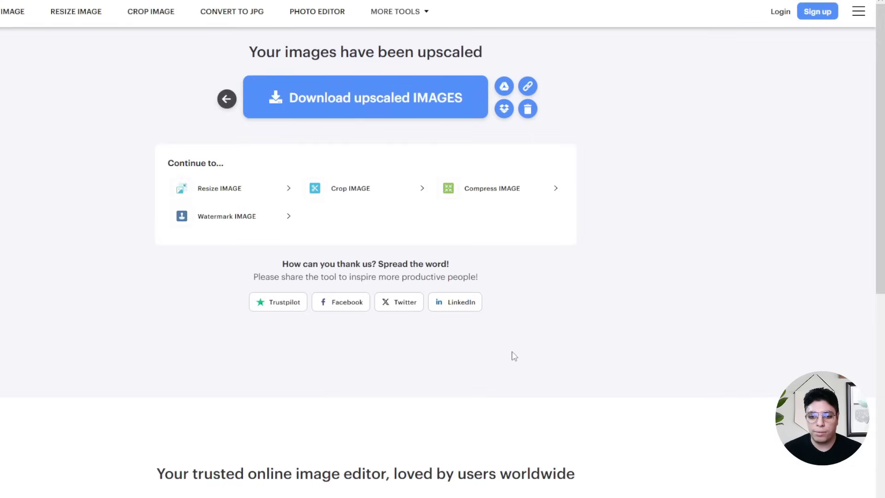
left_click(378, 90)
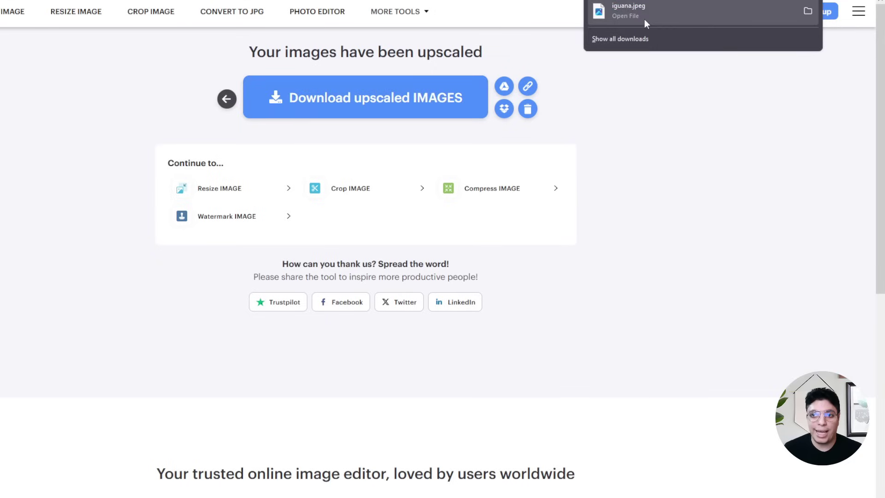
Step: Open the downloaded upscaled iguana image, inspect the detail around the eye at high magnification, and close it
left_click(645, 21)
scroll(345, 231, "up", 3)
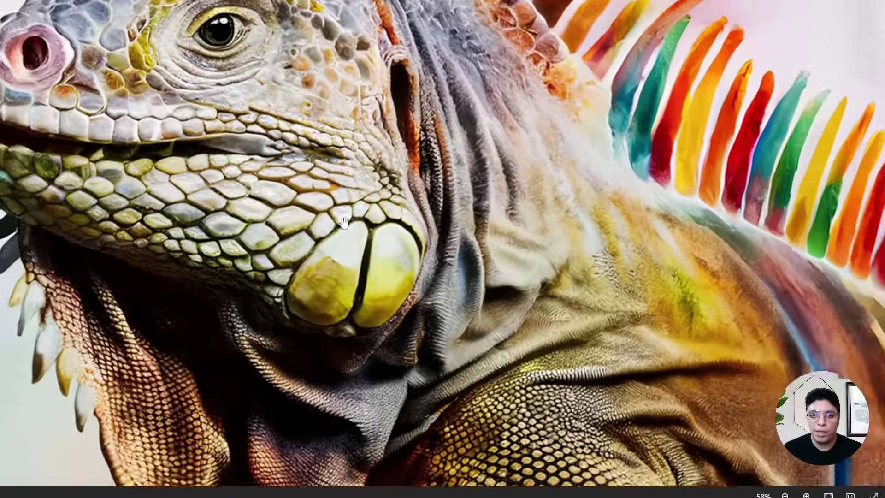
scroll(345, 222, "up", 8)
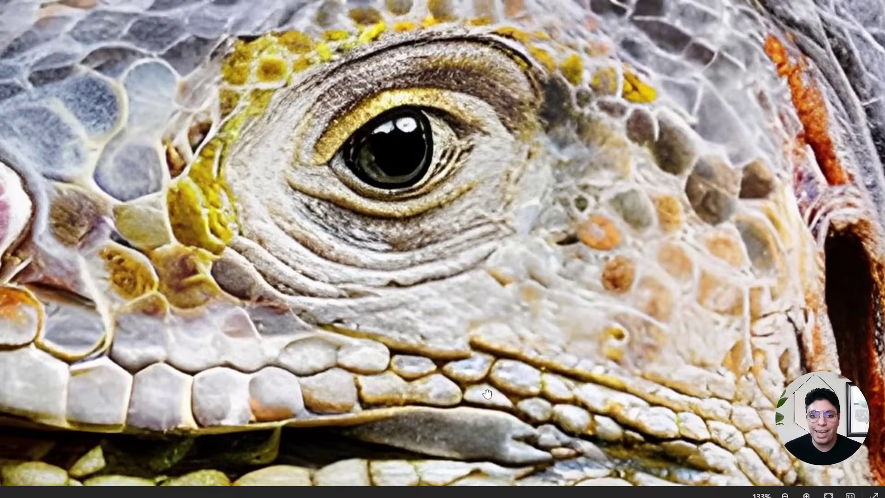
scroll(487, 393, "up", 10)
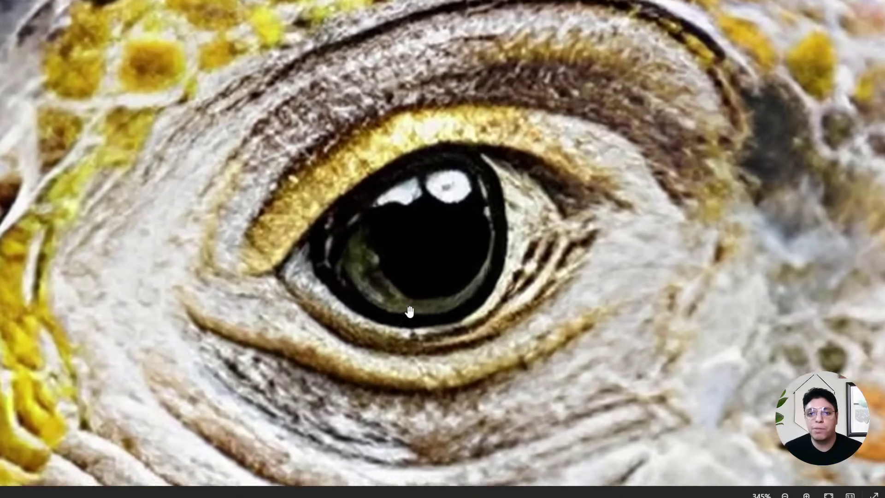
scroll(408, 312, "down", 2)
scroll(392, 310, "down", 3)
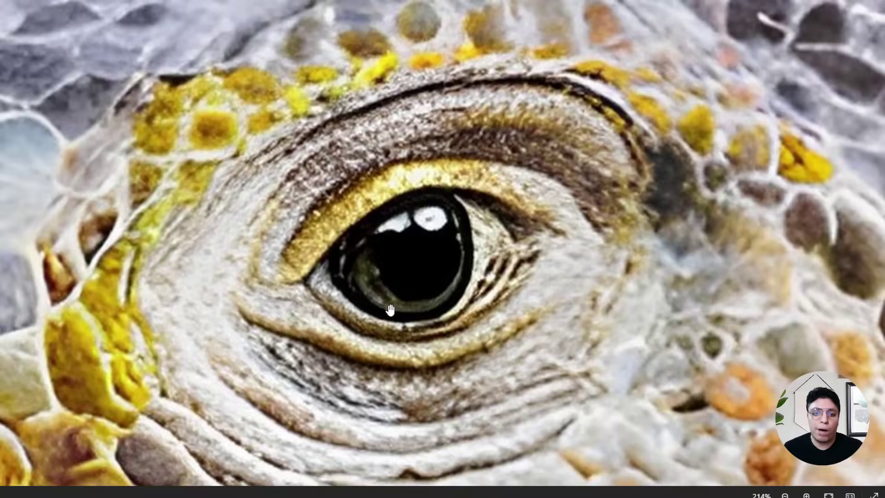
scroll(390, 311, "down", 15)
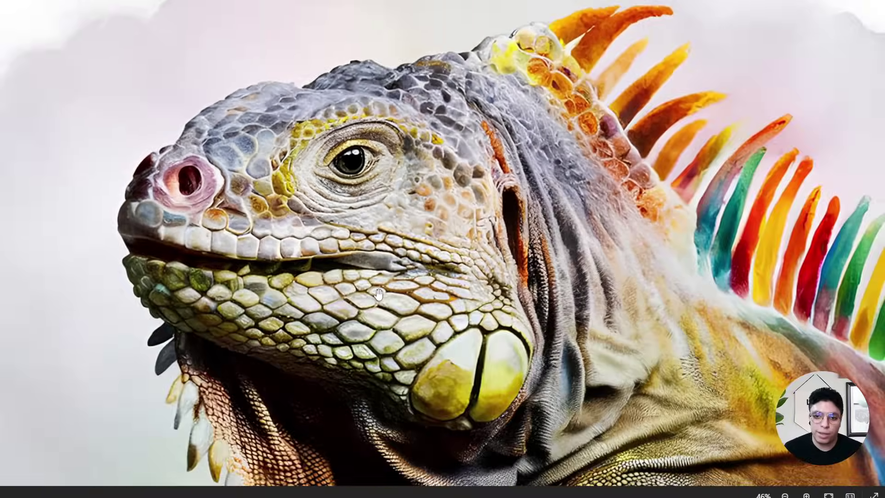
key("Escape")
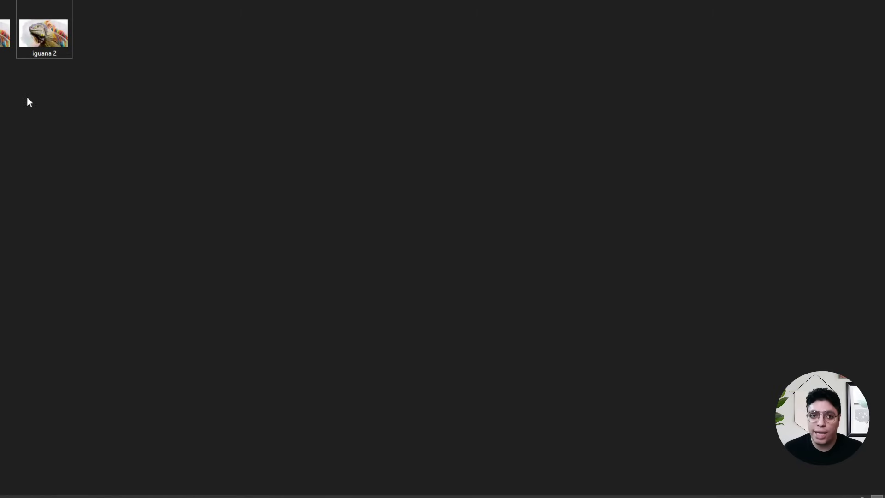
Step: Open the original iguana image and iguana 2 side by side, compare the eye detail at high magnification, and close both
double_click(6, 33)
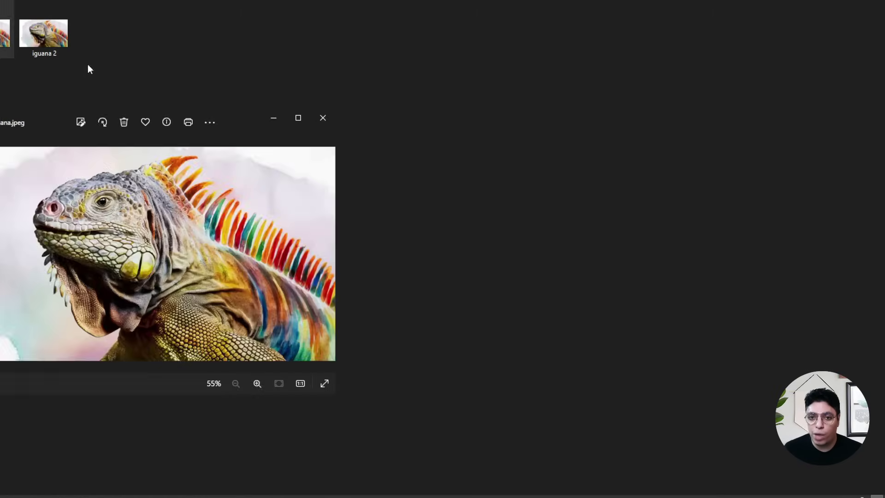
double_click(60, 45)
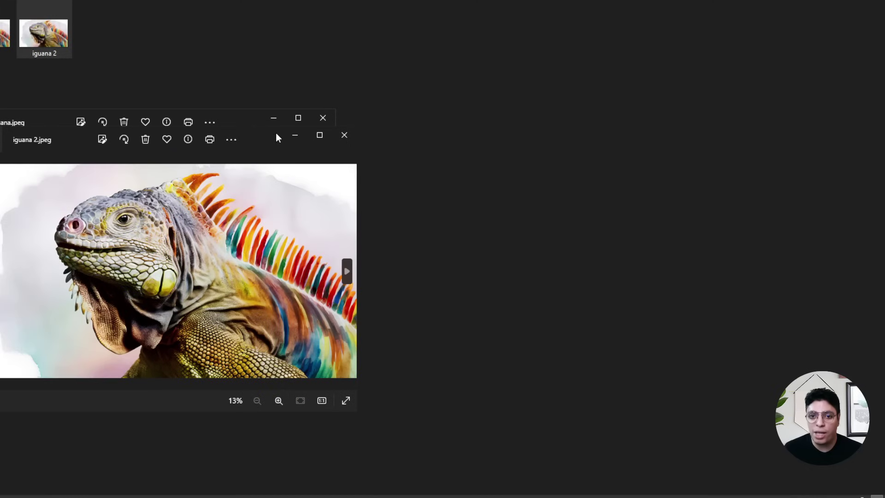
left_click_drag(277, 138, 650, 121)
scroll(118, 208, "up", 2)
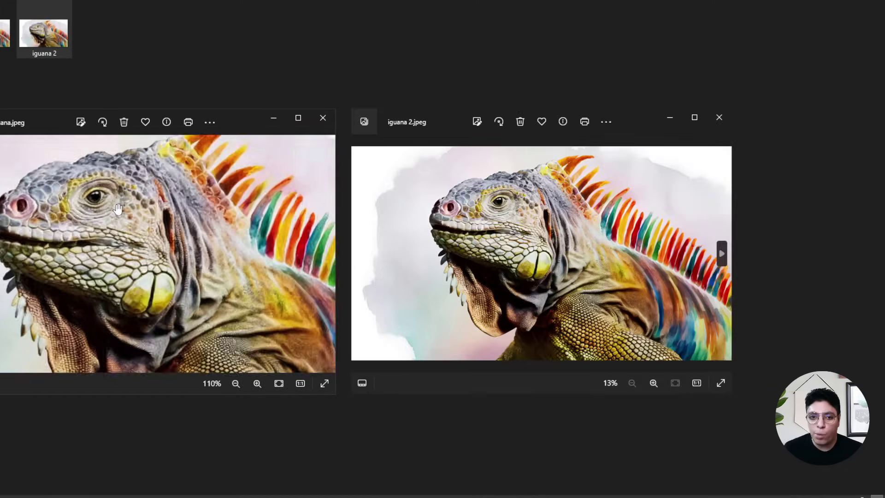
scroll(118, 208, "up", 10)
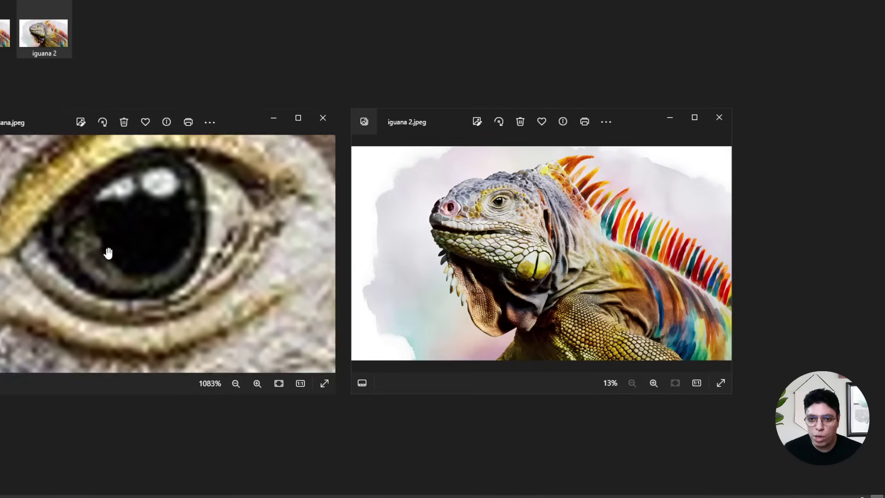
scroll(455, 253, "up", 6)
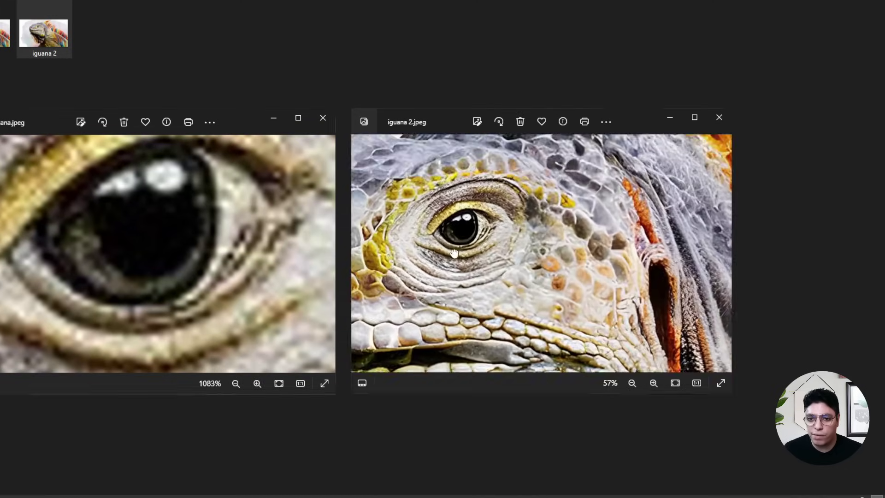
scroll(454, 253, "up", 8)
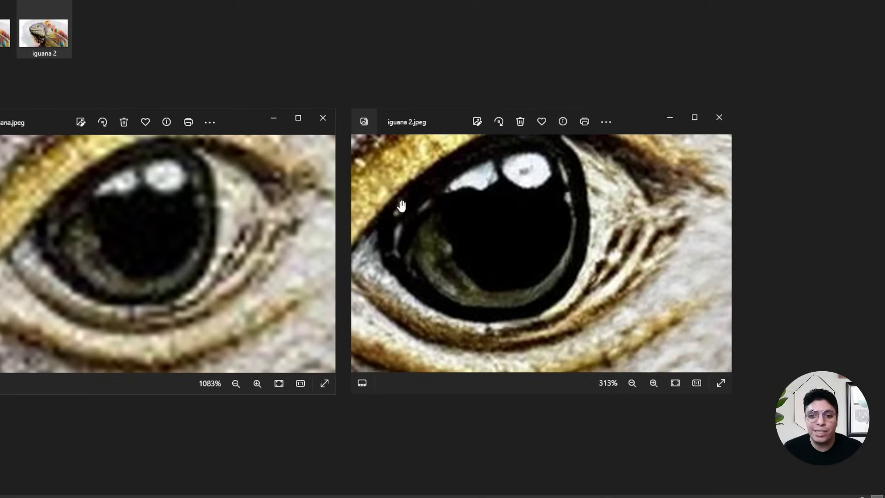
left_click(323, 119)
left_click(718, 117)
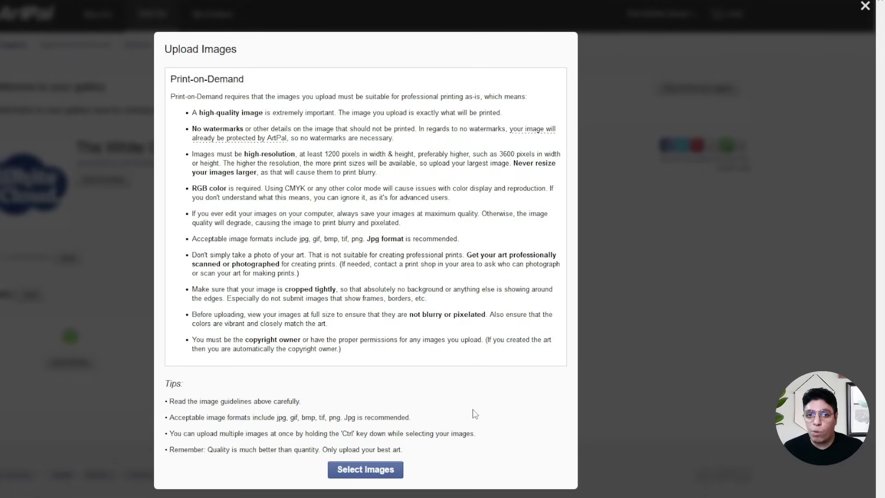
Step: Upload iguana 2.jpeg to the ArtPal gallery as a print-on-demand image and dismiss the upload dialog
left_click(378, 477)
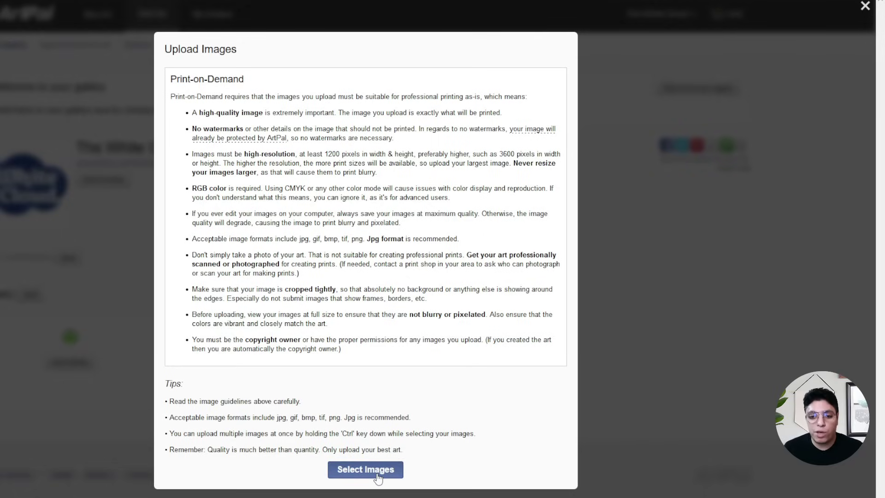
scroll(218, 43, "down", 10)
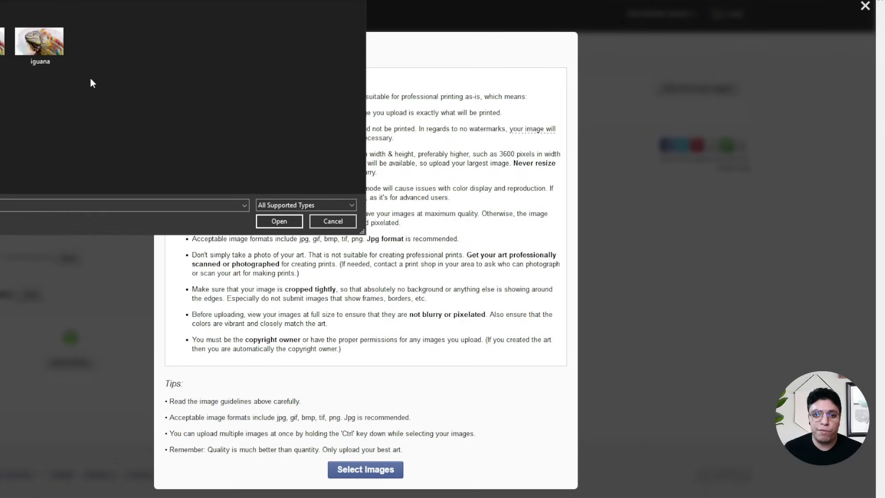
left_click(283, 219)
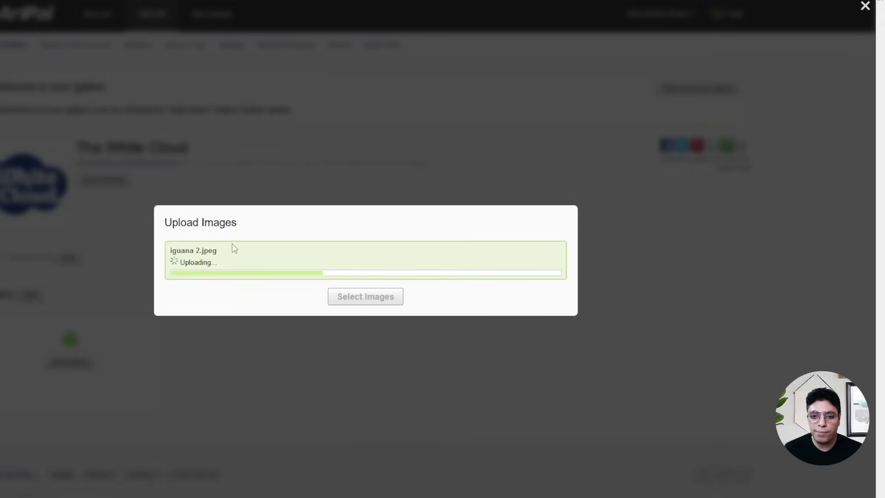
left_click(371, 306)
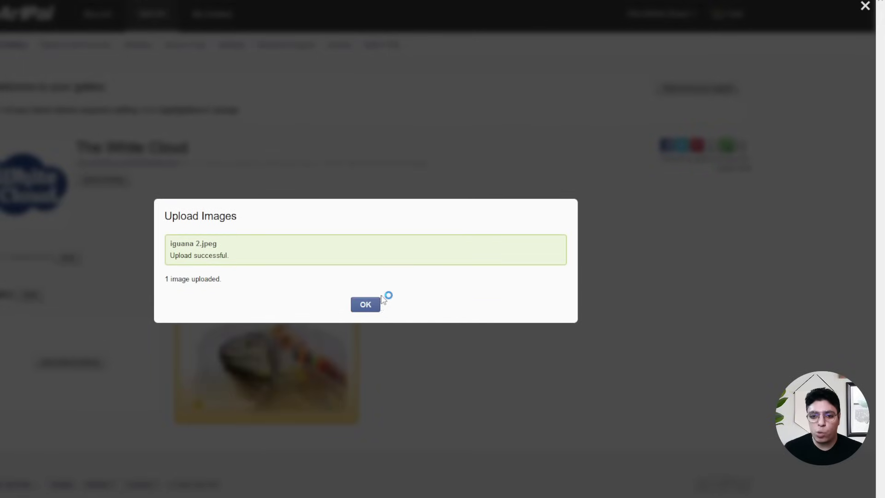
Step: Open the uploaded iguana item for editing and review its title, description, keywords, safety and category fields
scroll(406, 372, "down", 1)
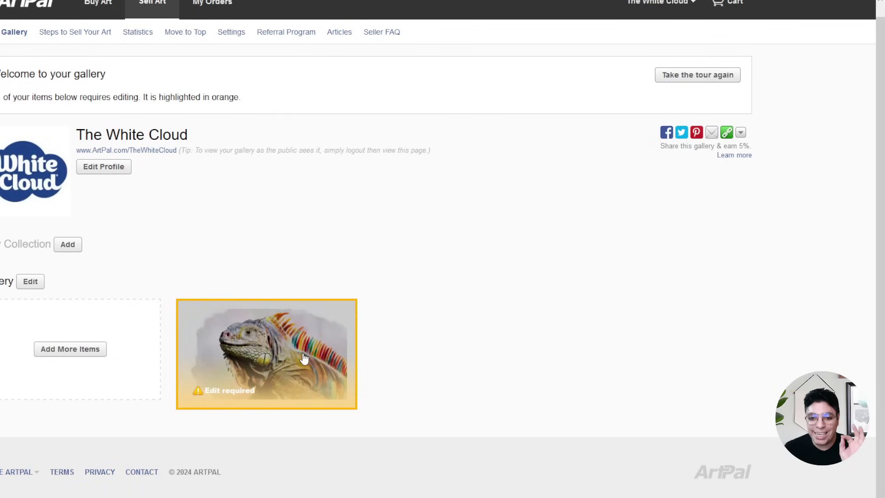
left_click(303, 356)
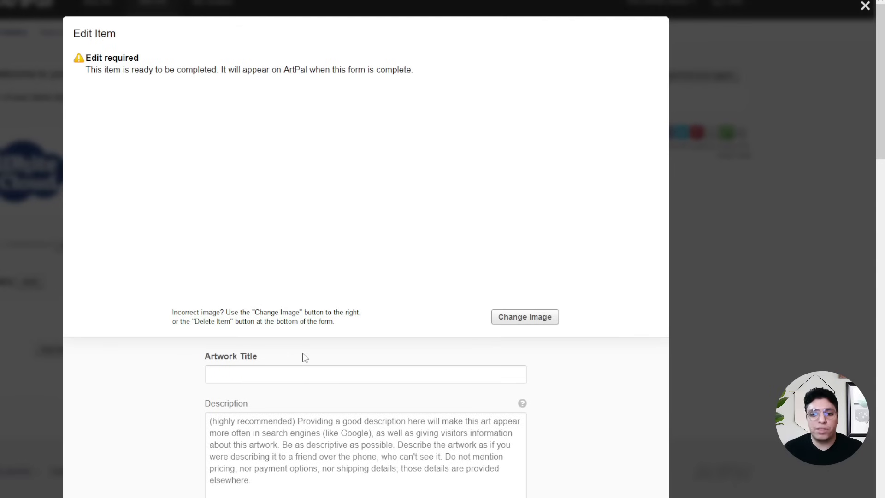
scroll(288, 295, "down", 3)
scroll(296, 268, "down", 1)
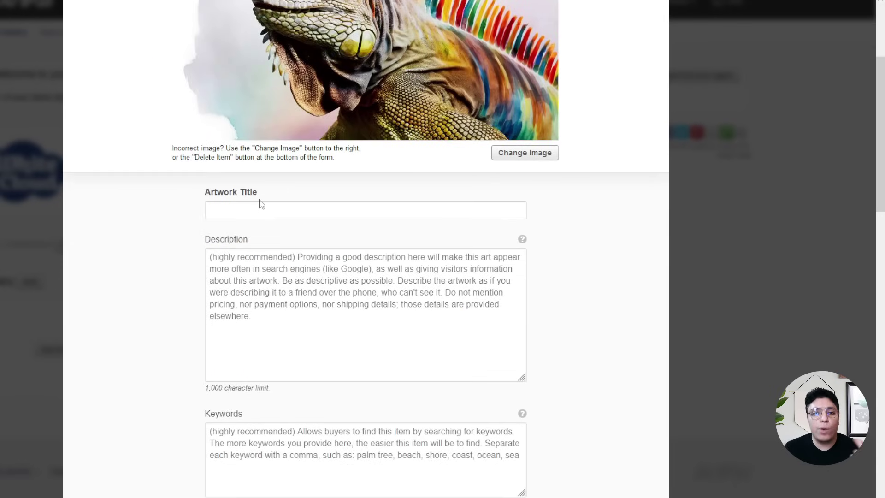
scroll(273, 207, "up", 2)
scroll(276, 221, "down", 4)
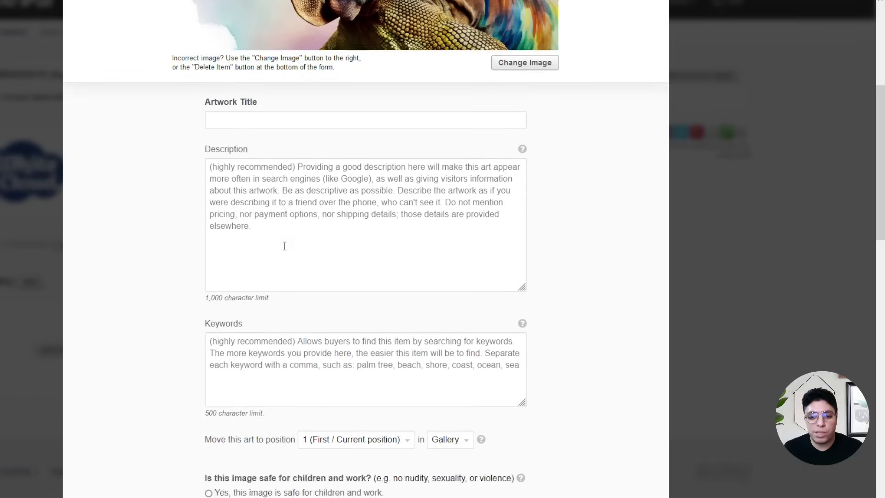
scroll(285, 246, "down", 3)
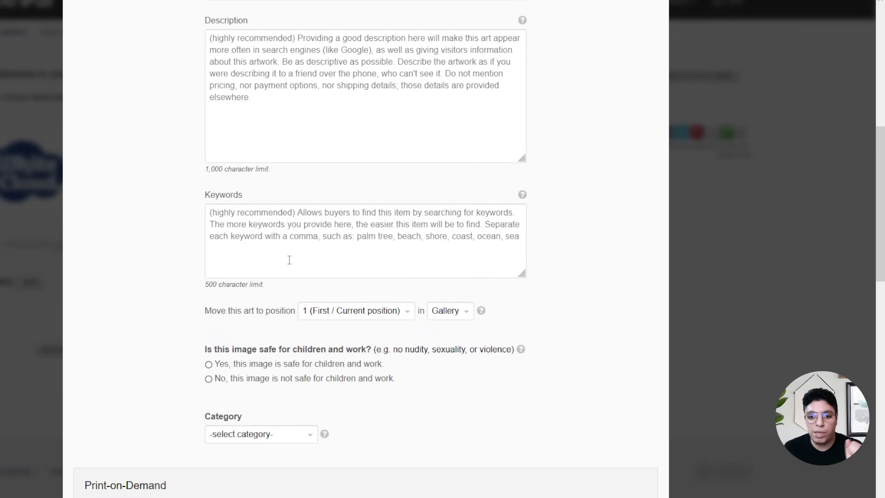
scroll(290, 262, "up", 6)
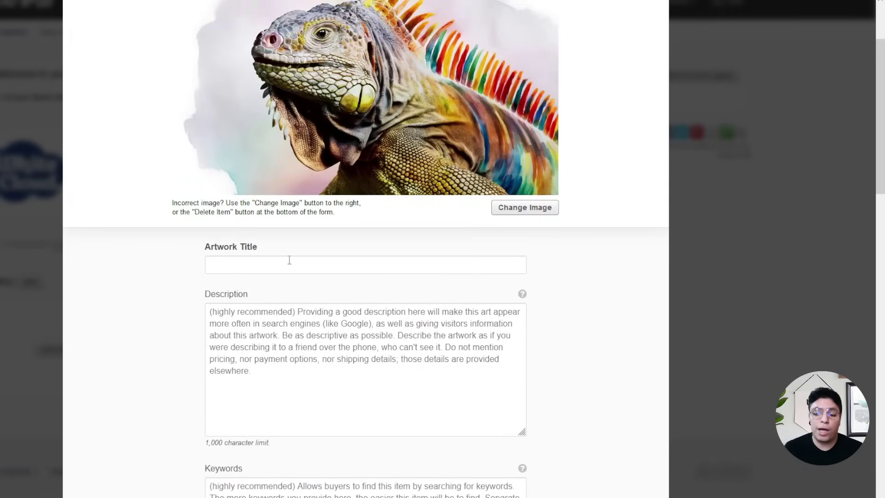
Step: Title the artwork "Coloring Iguana Portrait Watercolor" and add a description of the mesmerizing watercolor iguana painting, its lifelike texture and detail
scroll(289, 260, "up", 3)
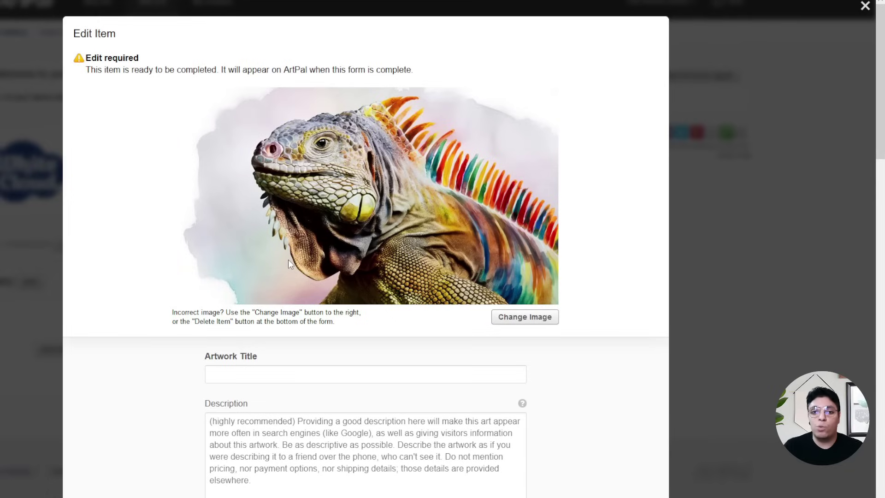
scroll(277, 380, "down", 3)
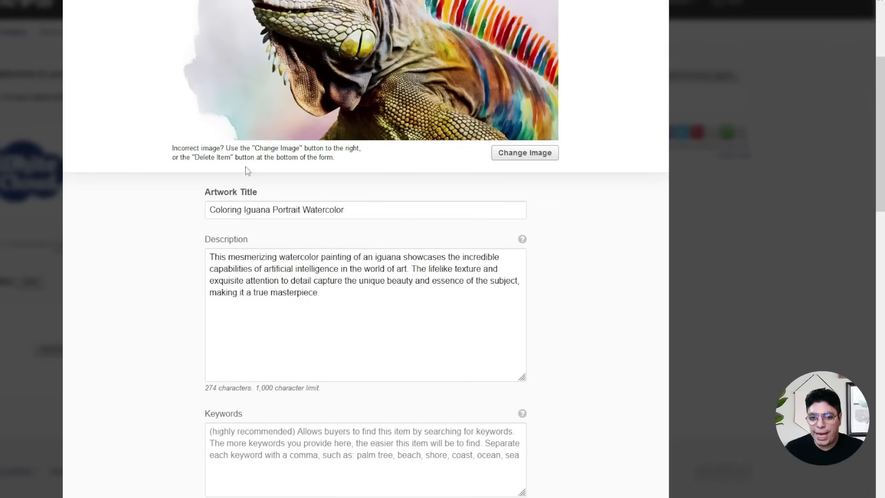
scroll(288, 225, "up", 5)
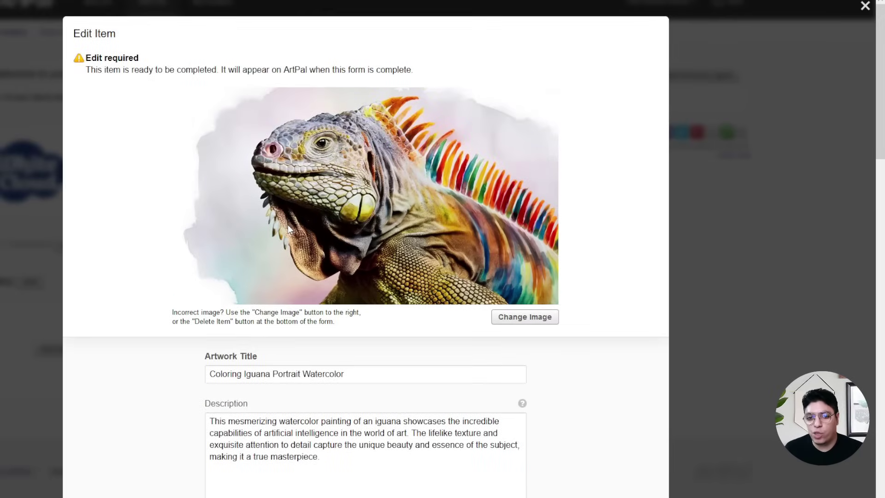
Step: Enter the artwork's keywords as "Iguana, painting portrait, watercolor painting of an iguana, art, masterpiece"
scroll(288, 225, "down", 6)
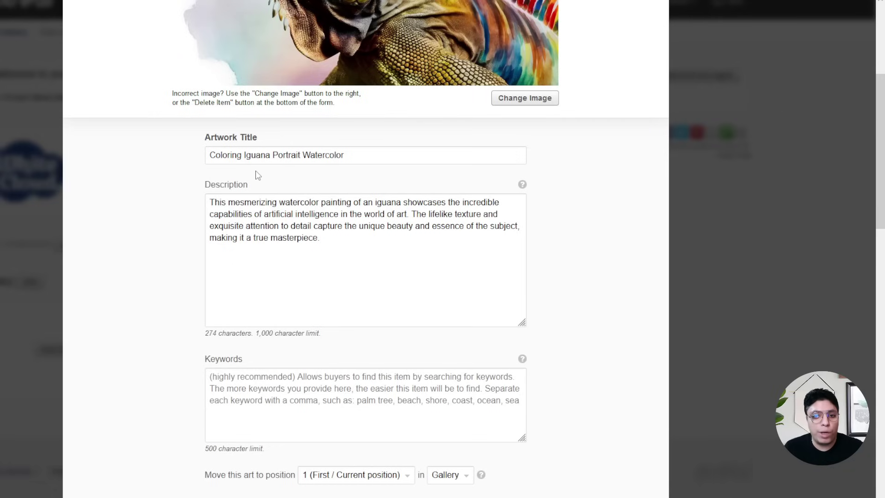
scroll(258, 175, "up", 1)
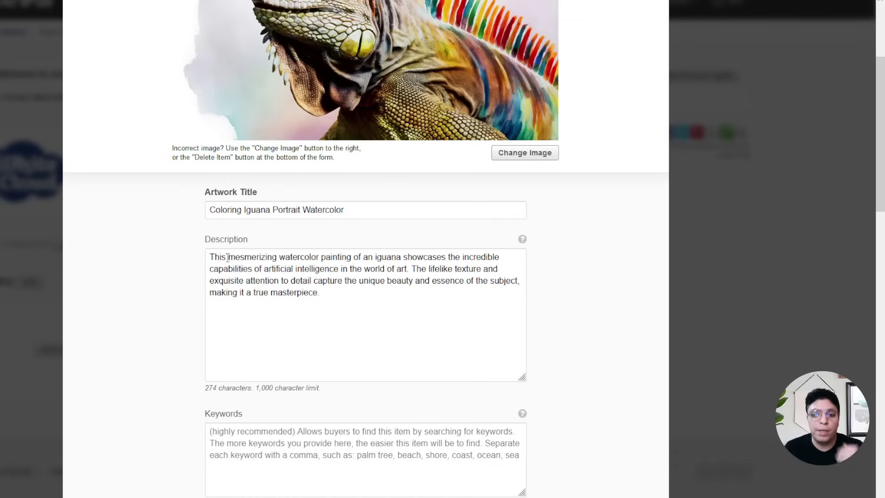
scroll(222, 249, "down", 3)
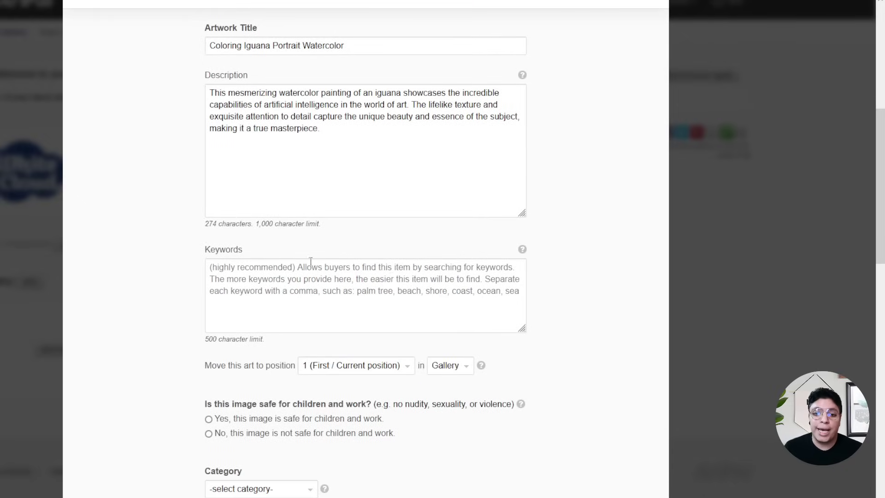
left_click(331, 304)
type("Iguana")
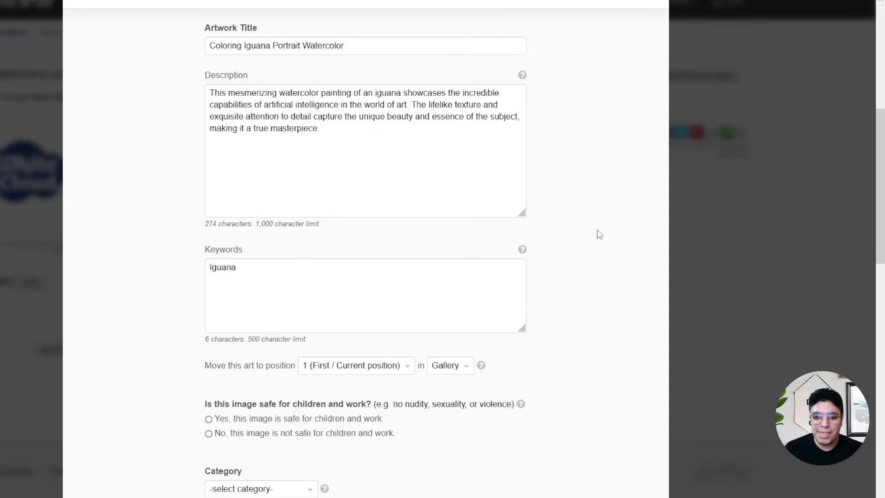
scroll(397, 141, "up", 6)
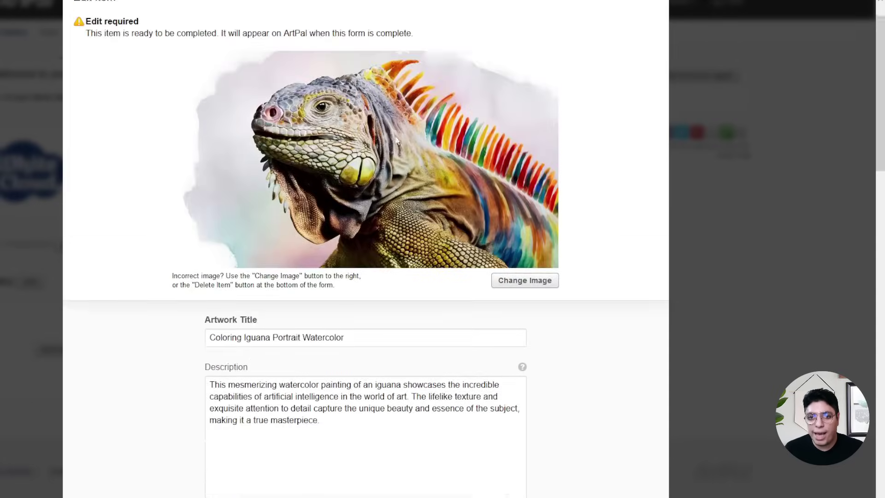
scroll(339, 185, "down", 5)
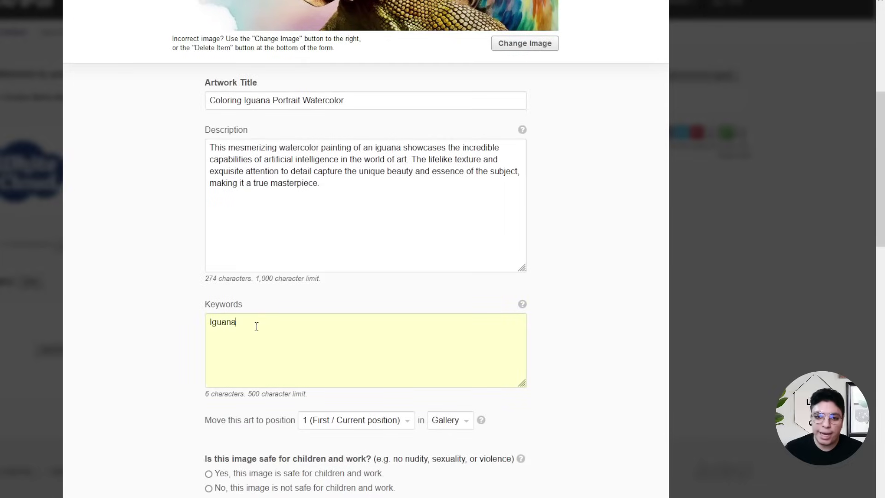
type(", ")
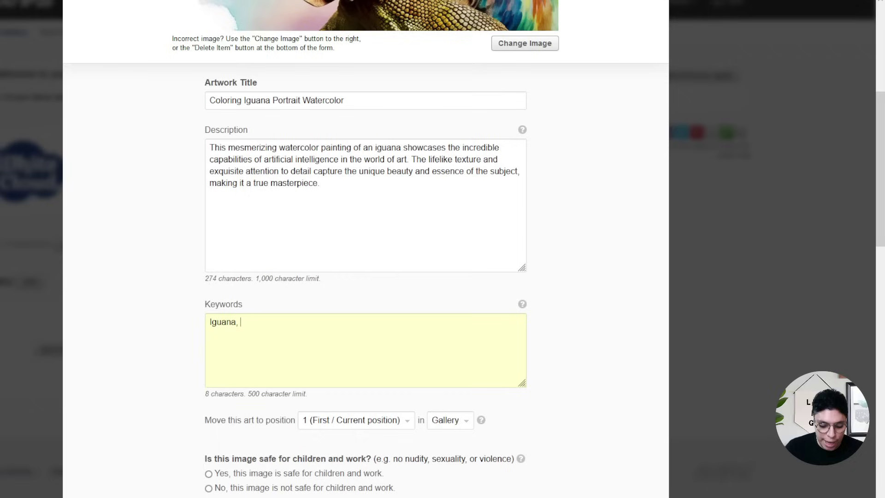
type("painting ")
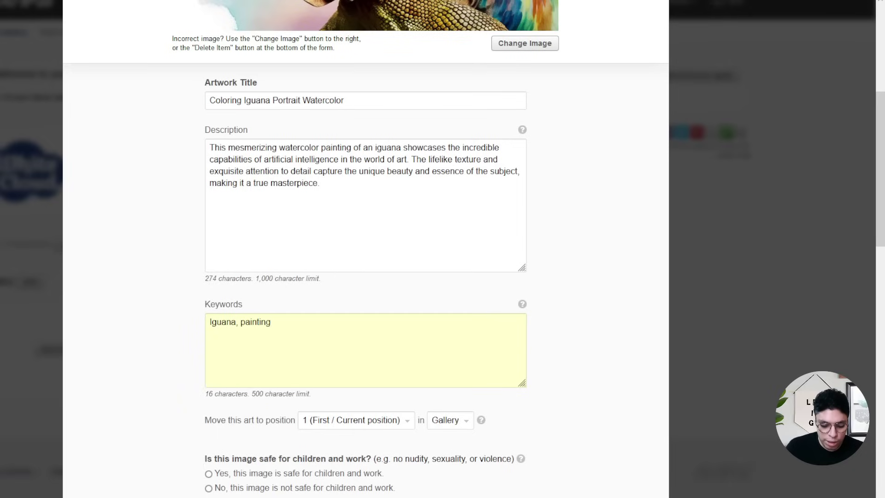
type("portrai")
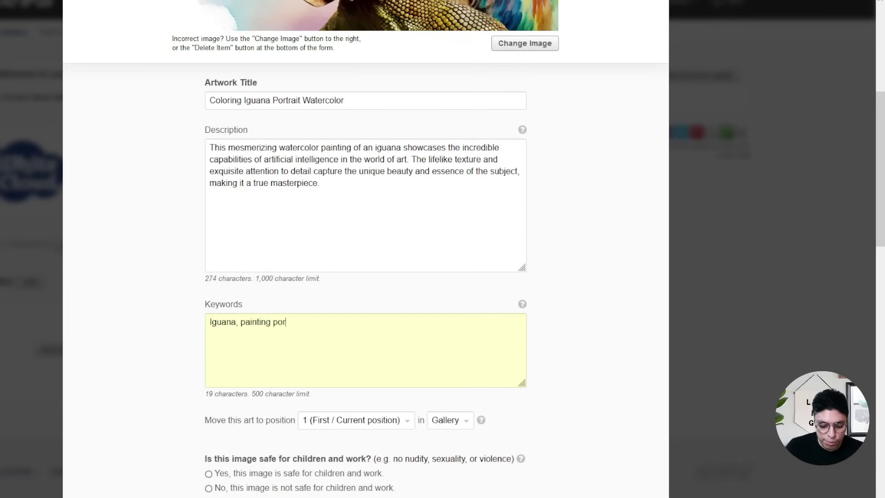
type("t,")
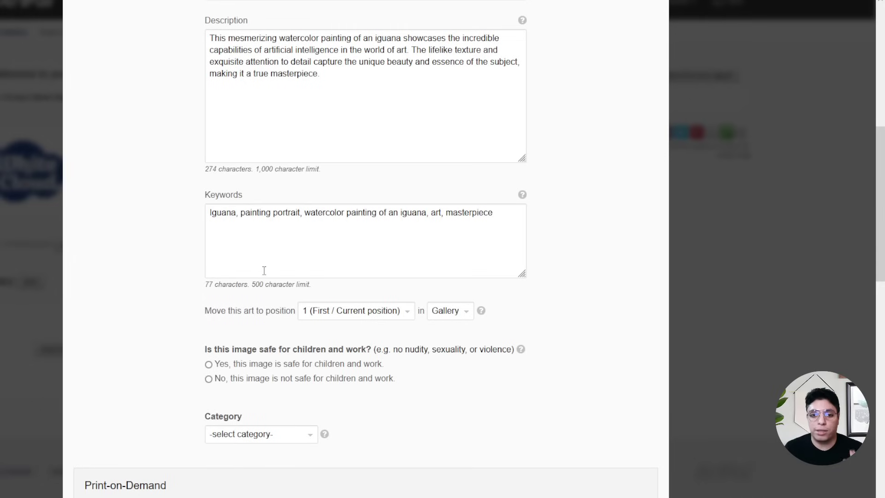
Step: Mark the image as safe for children and work, and categorize it as Digital Art & AI > Animals, Birds, & Fish > Dinosaurs > Other Dinosaurs
scroll(264, 271, "down", 2)
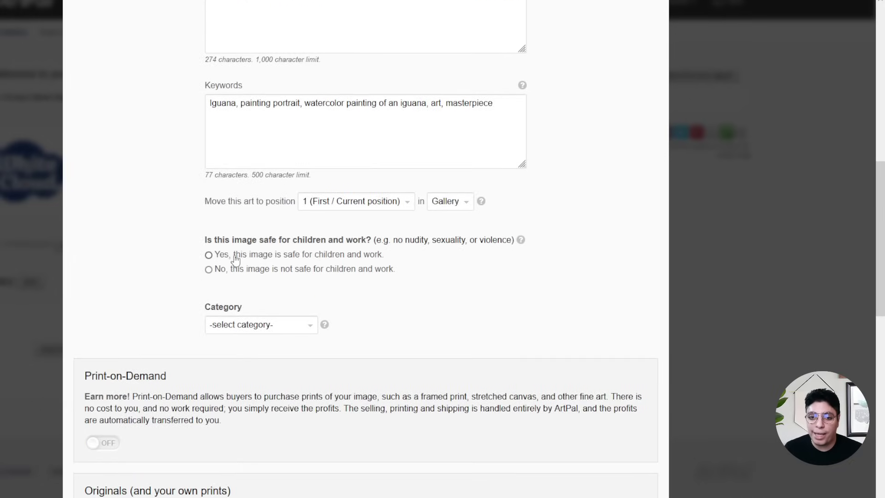
left_click(250, 257)
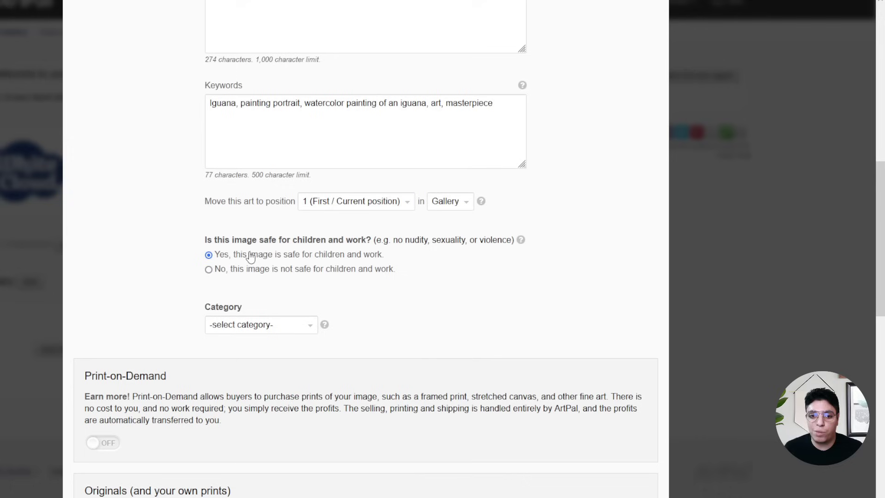
scroll(280, 301, "down", 1)
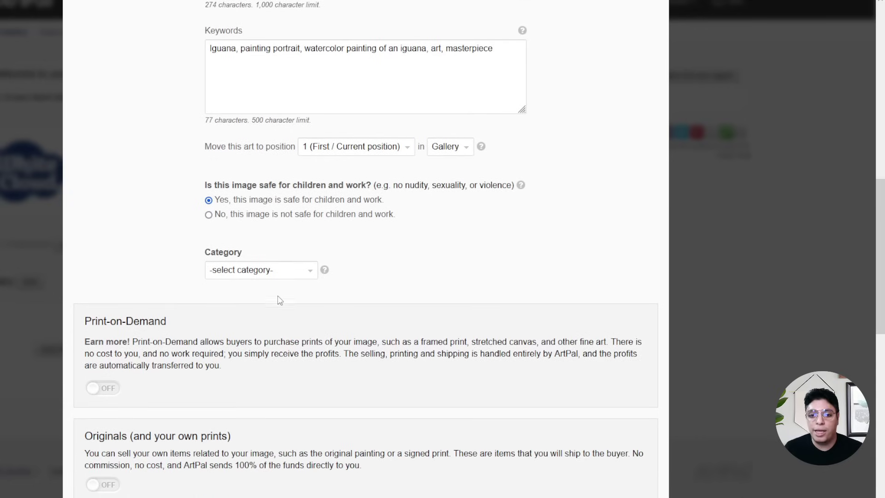
left_click(303, 274)
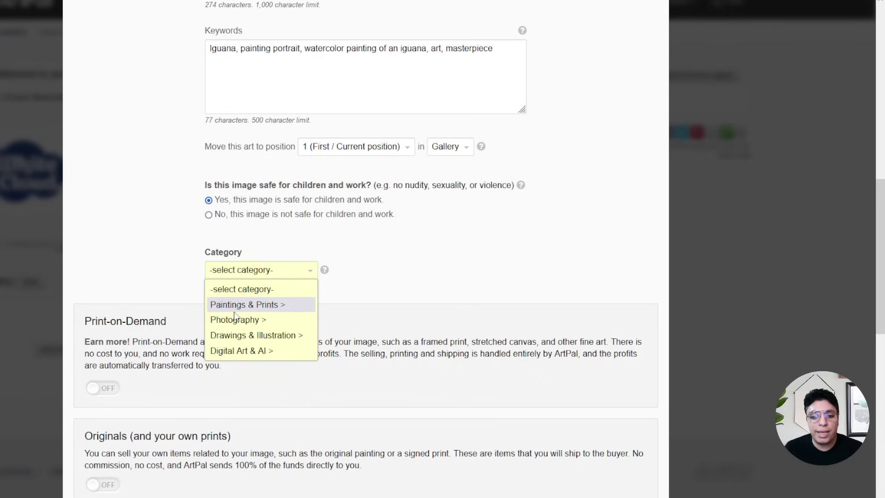
left_click(234, 351)
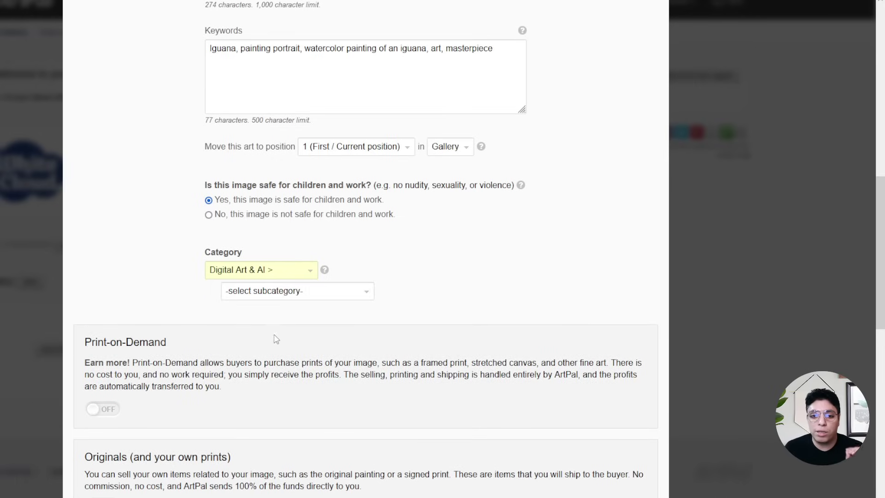
left_click(326, 292)
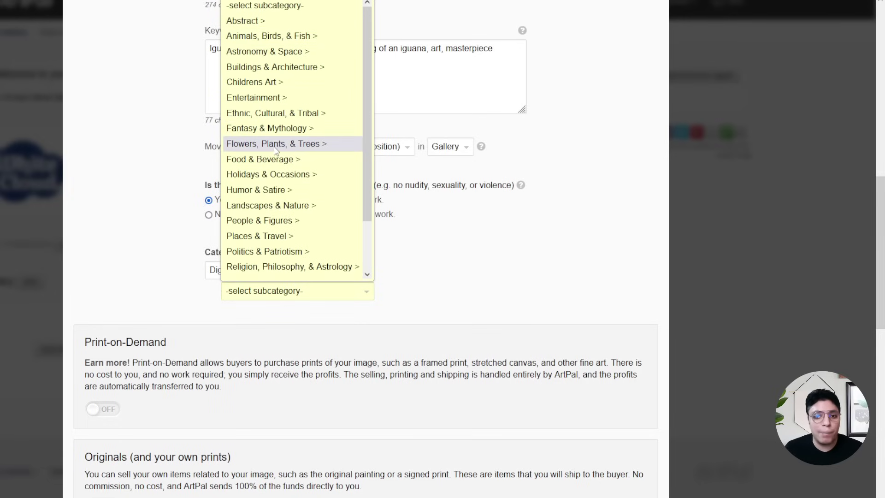
left_click(255, 36)
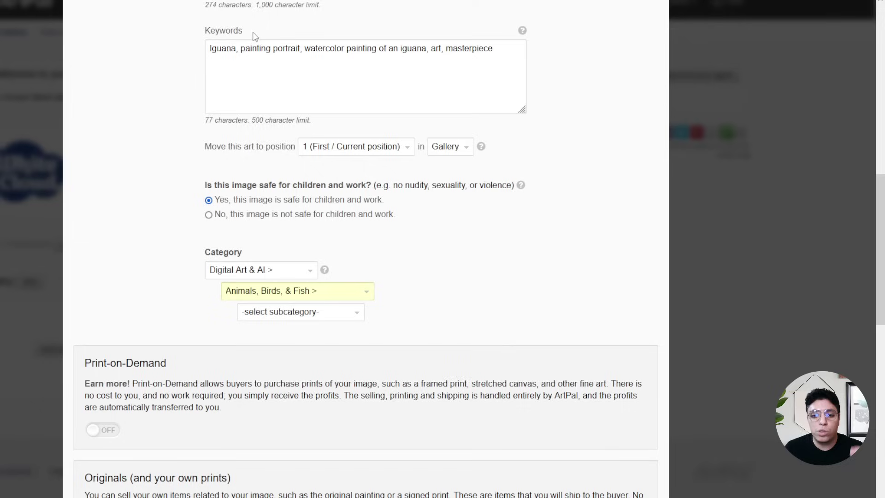
left_click(326, 314)
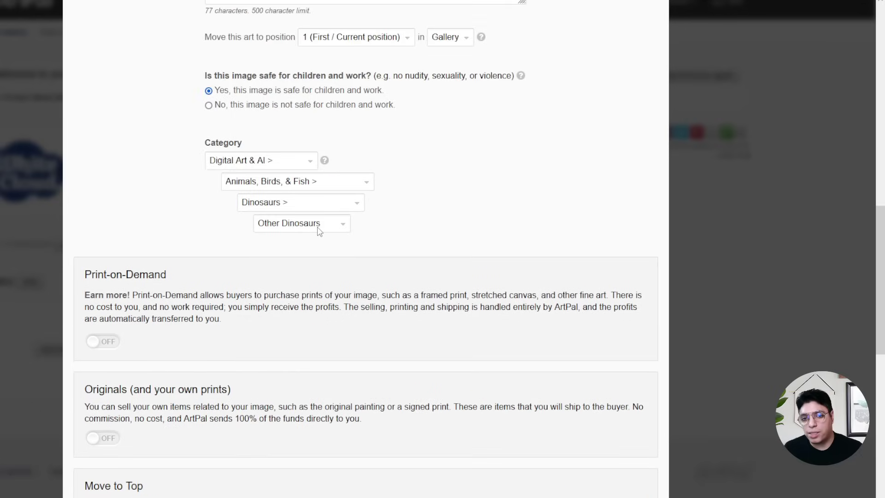
scroll(198, 191, "down", 2)
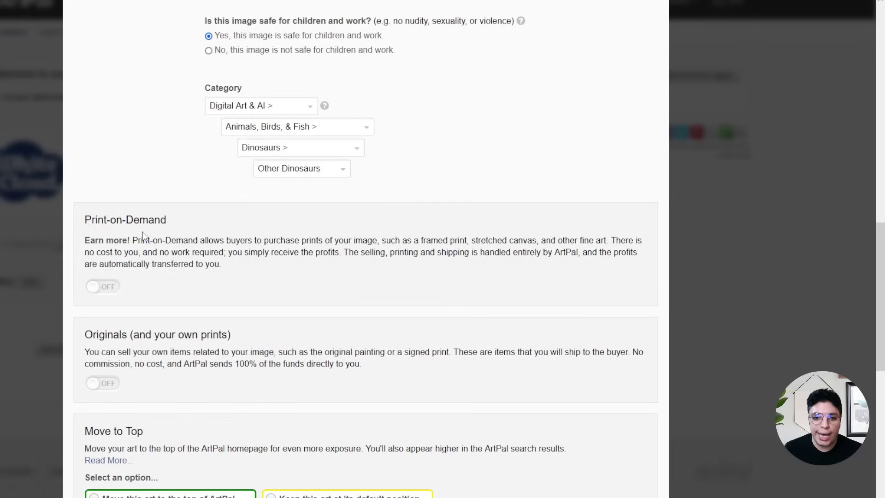
left_click(102, 285)
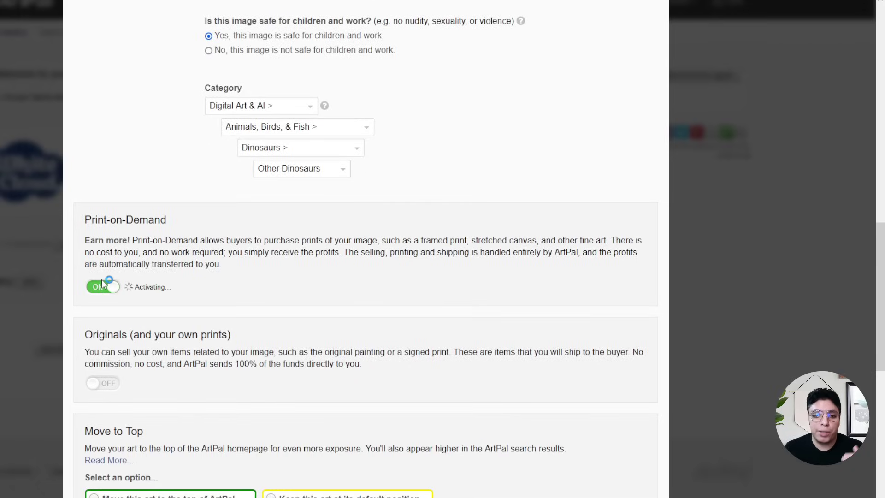
scroll(326, 254, "down", 2)
scroll(326, 253, "up", 2)
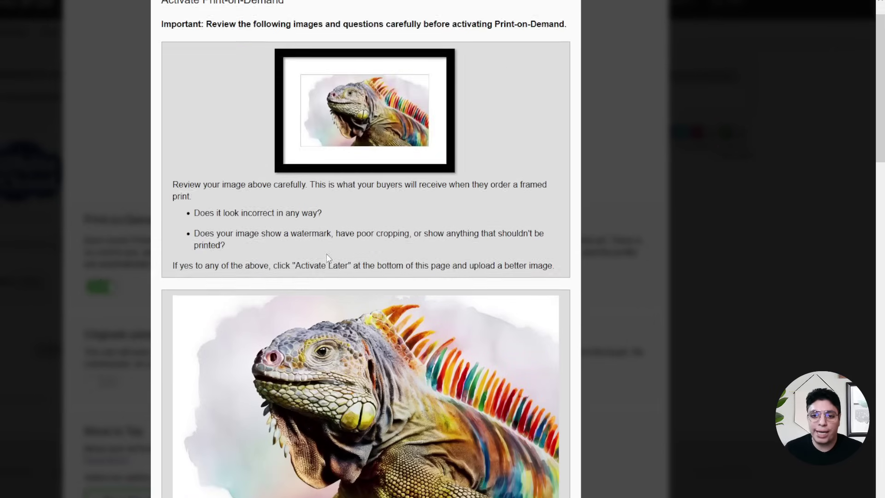
left_click(865, 6)
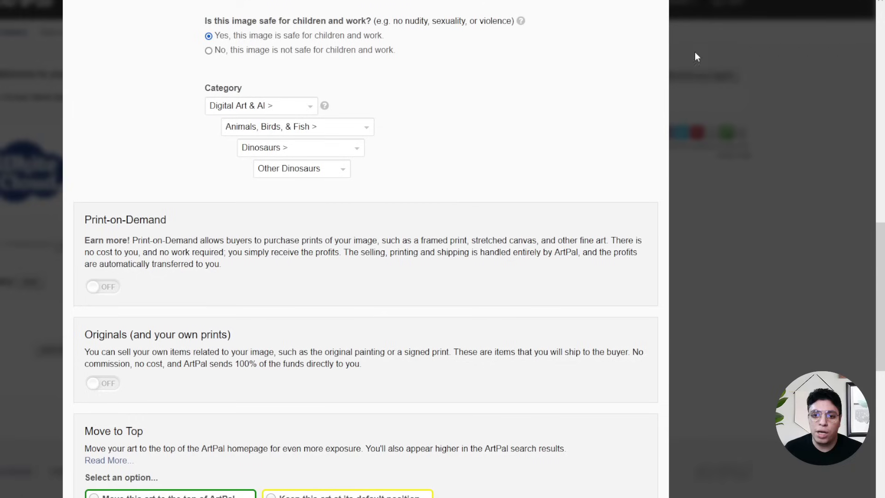
Step: Enable the Originals section, review its description, price, framing, size and shipping fields, and disable it again
left_click(95, 383)
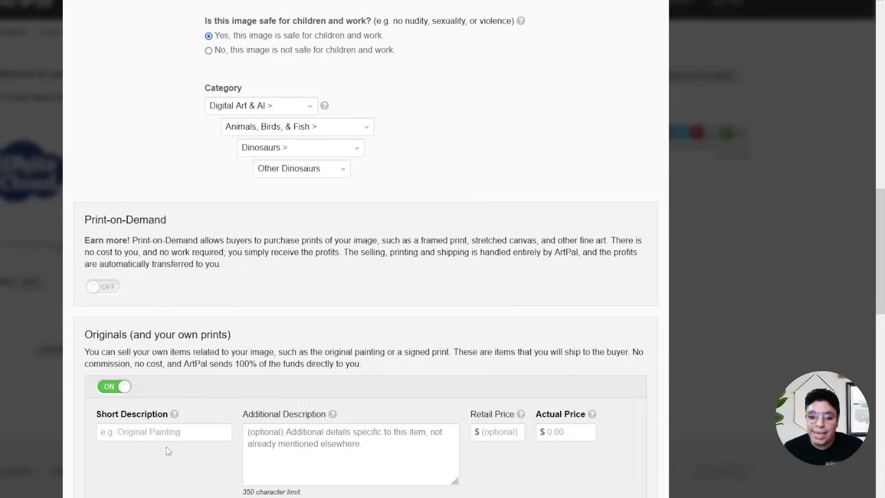
scroll(168, 452, "down", 3)
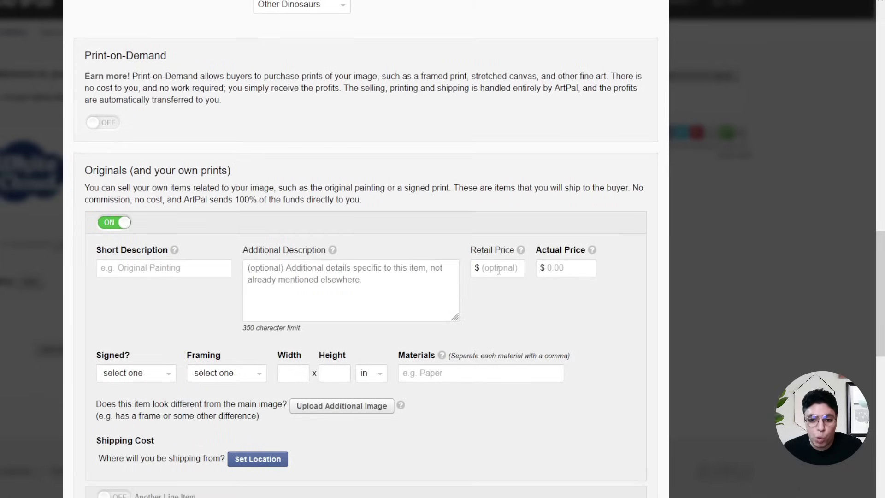
scroll(228, 364, "down", 1)
scroll(228, 357, "up", 3)
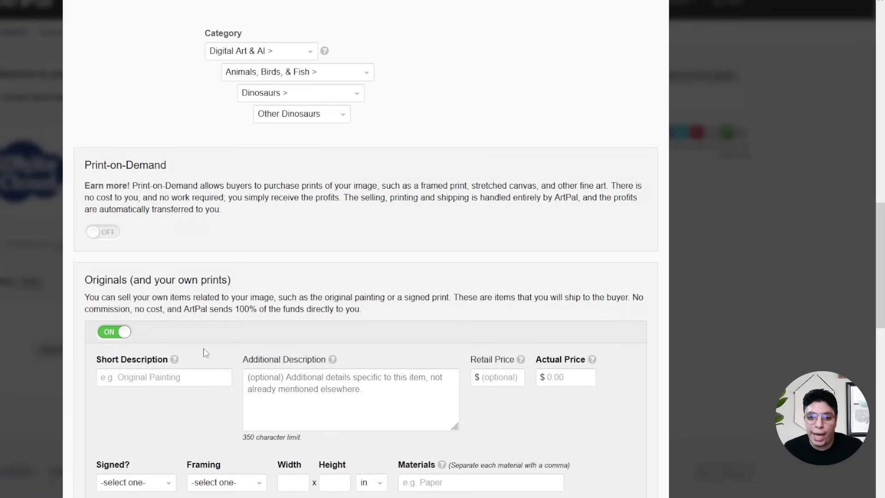
left_click(125, 335)
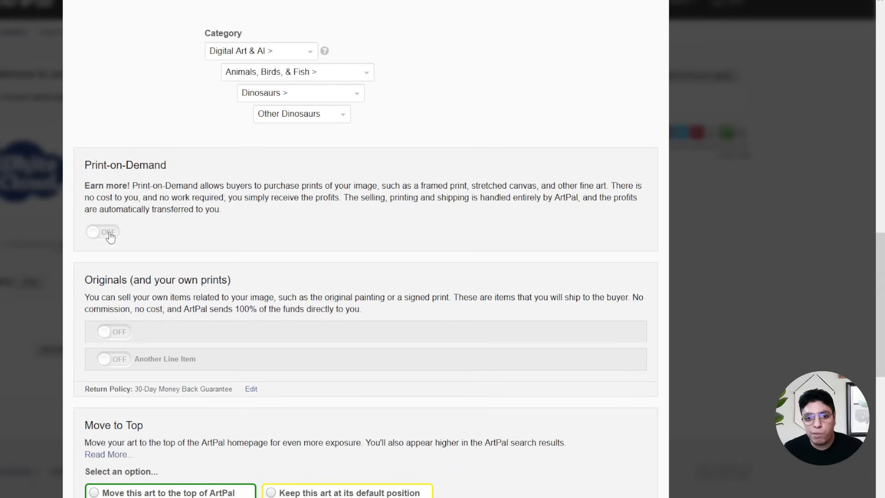
Step: Start activating Print-on-Demand and review the framed preview, full image, print-quality close-up and image guidelines down to the activation choices
left_click(105, 232)
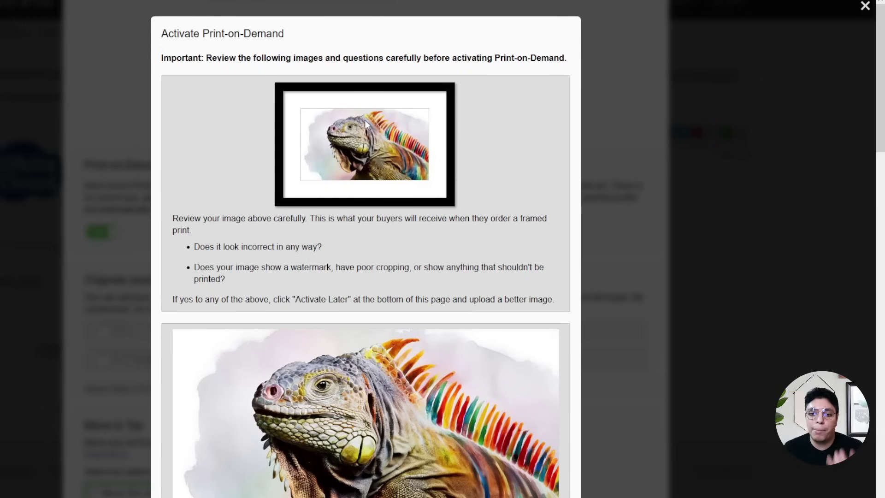
scroll(364, 129, "down", 5)
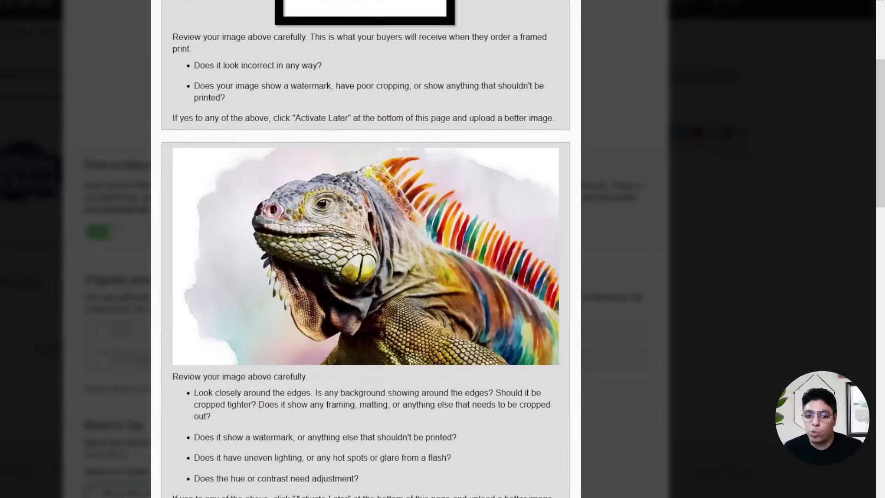
scroll(329, 245, "up", 2)
scroll(256, 289, "down", 1)
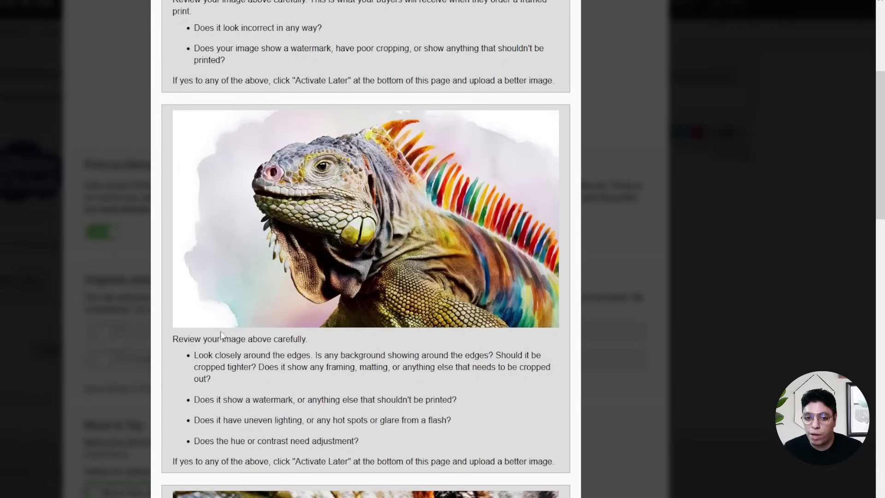
left_click_drag(202, 340, 298, 340)
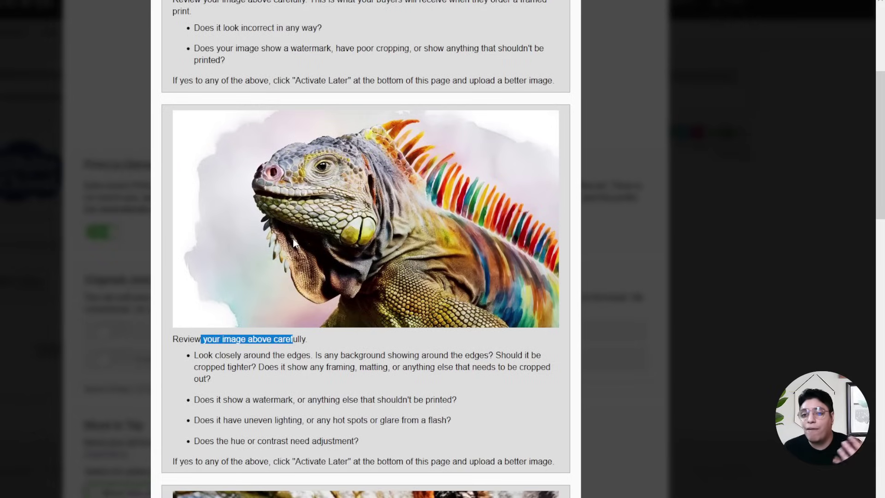
scroll(308, 248, "up", 3)
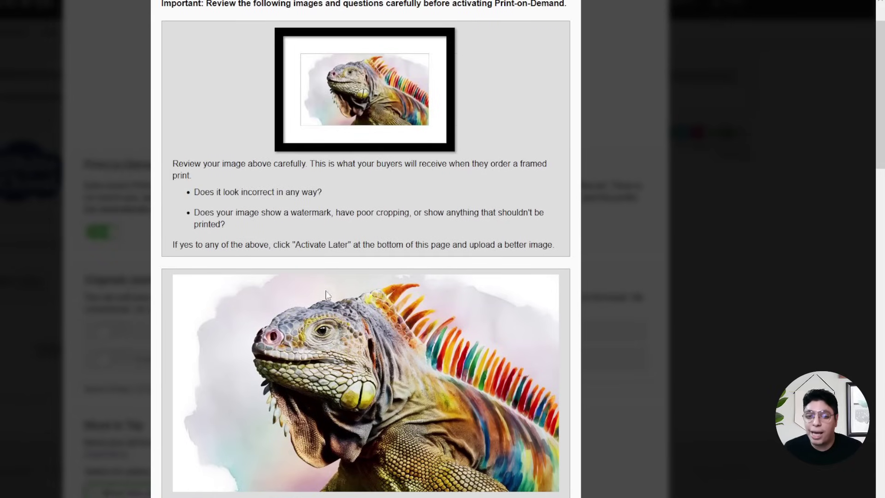
scroll(328, 317, "down", 5)
scroll(386, 235, "down", 4)
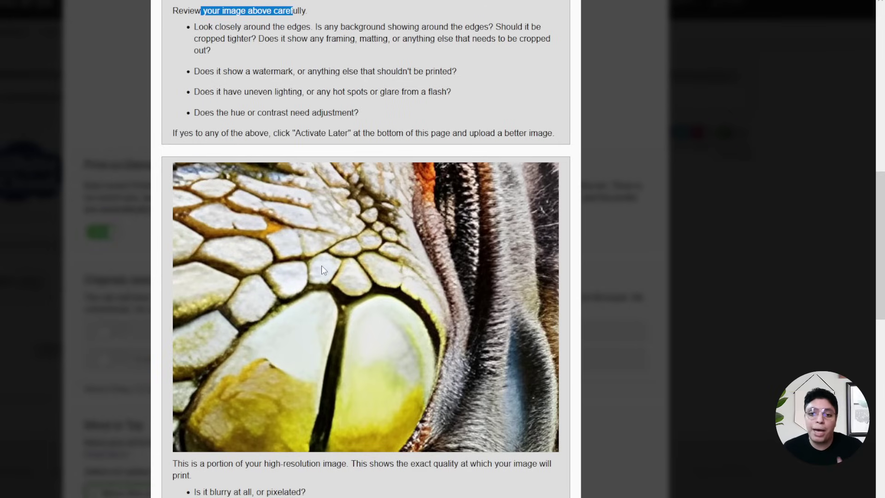
scroll(323, 287, "down", 4)
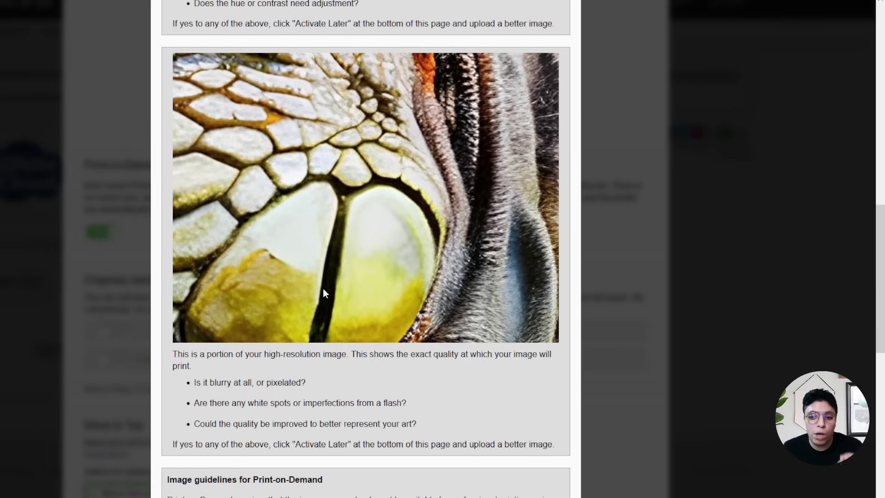
scroll(339, 284, "down", 3)
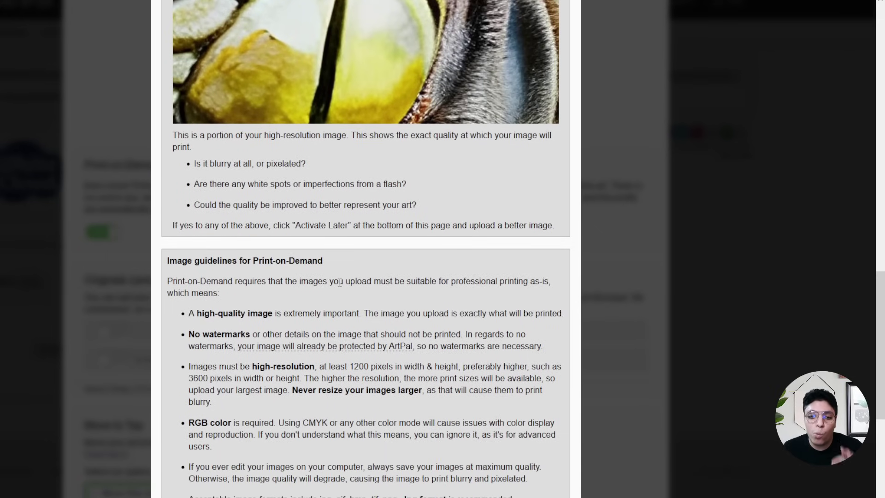
scroll(340, 283, "down", 5)
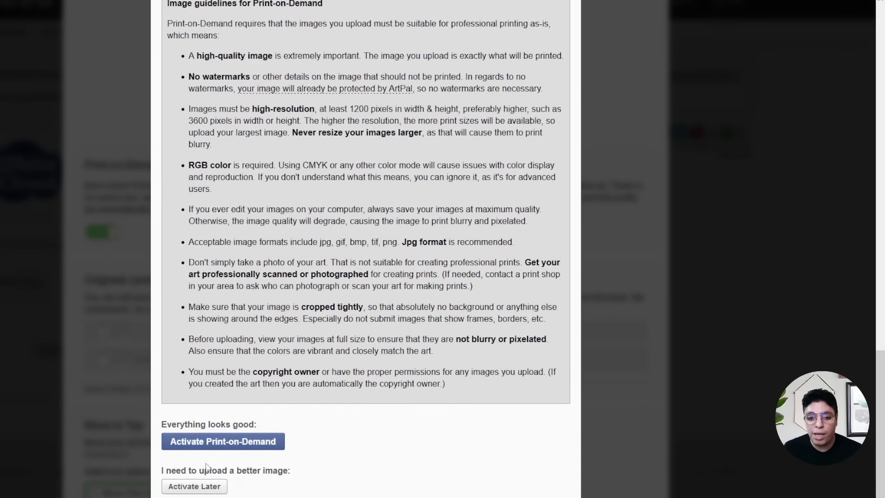
Step: Activate Print-on-Demand for the iguana image and open the linked Settings for its profits
left_click(238, 442)
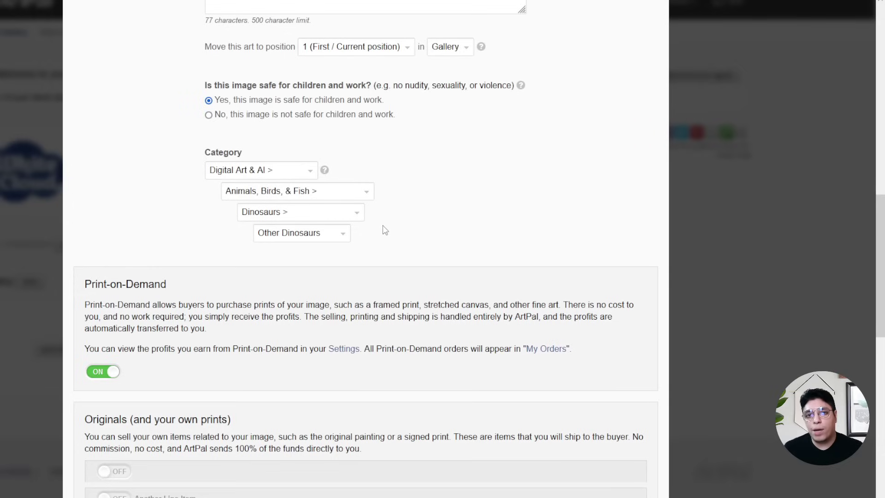
scroll(343, 288, "down", 1)
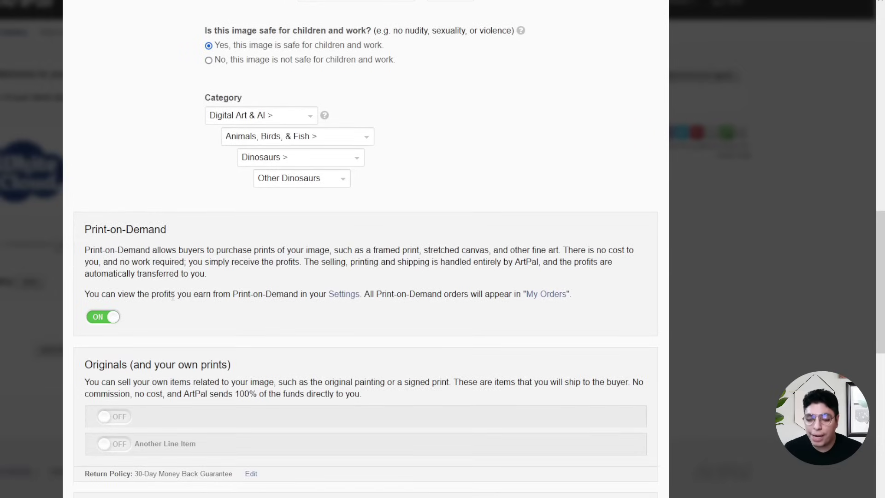
right_click(336, 300)
left_click(351, 300)
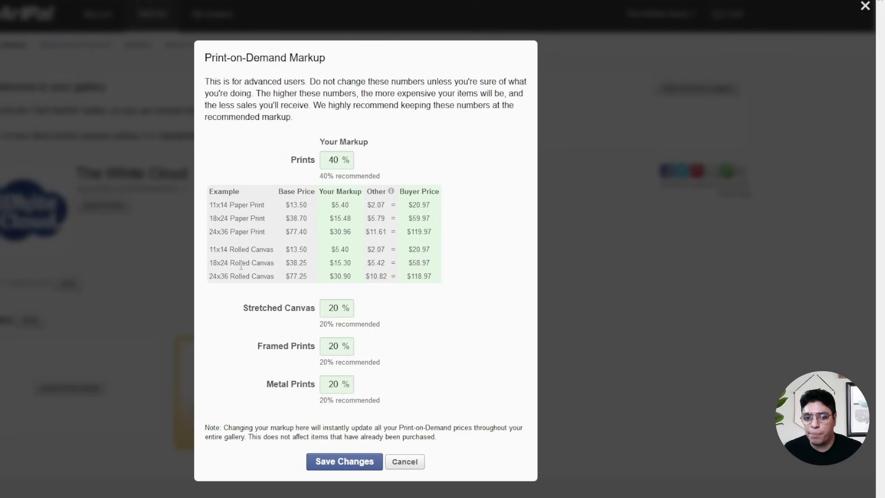
Step: Compare the 11x14 paper print's markup and buyer price, try a 20% Prints markup, and set it to 10%
left_click(338, 158)
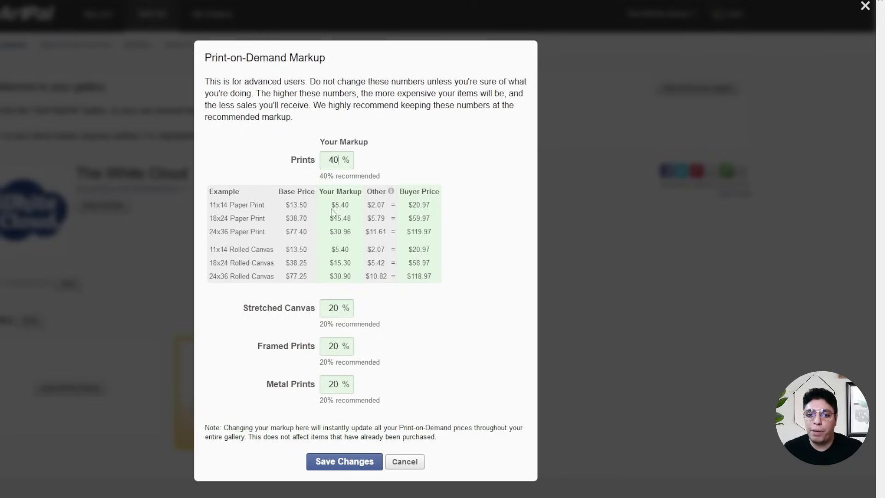
left_click_drag(331, 205, 349, 205)
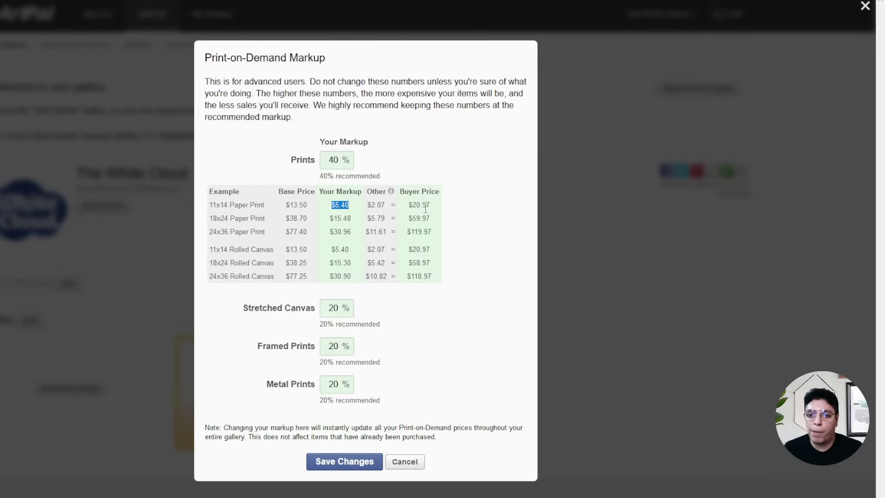
left_click_drag(431, 205, 409, 206)
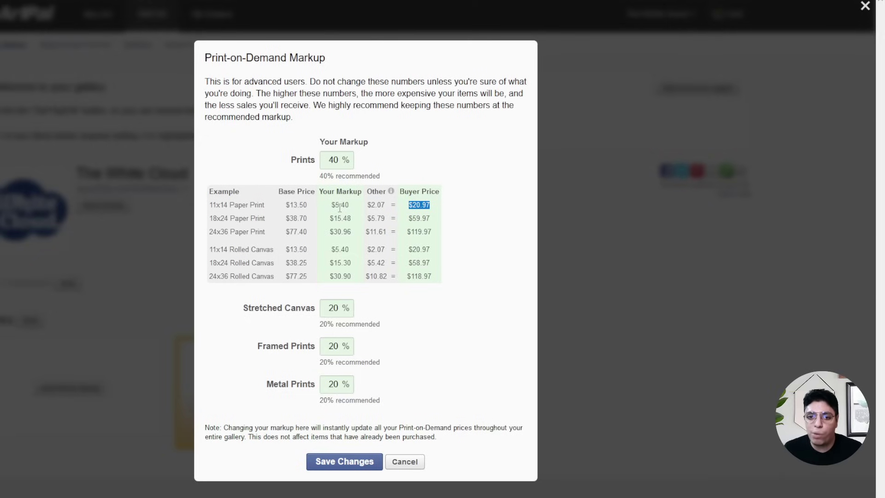
left_click_drag(336, 205, 345, 205)
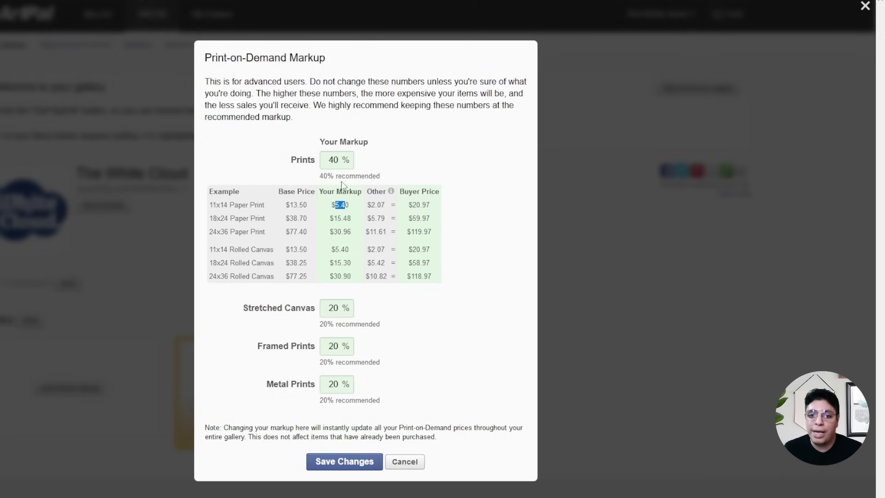
double_click(336, 165)
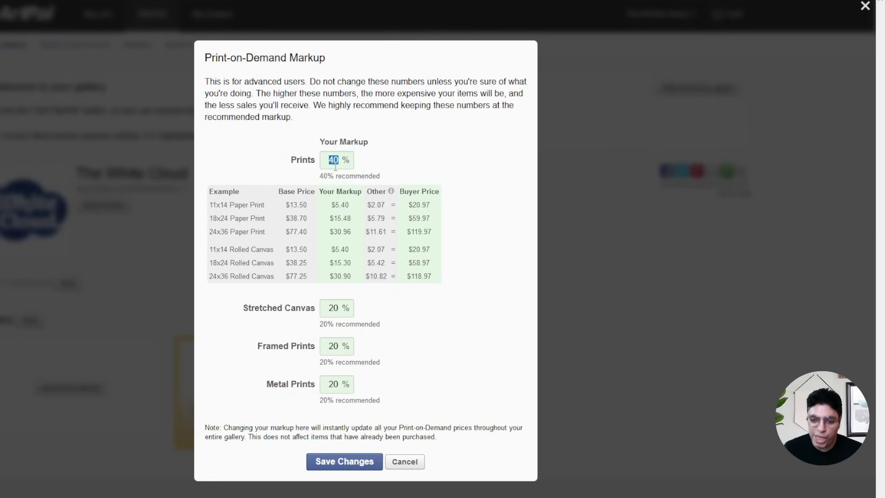
type("20")
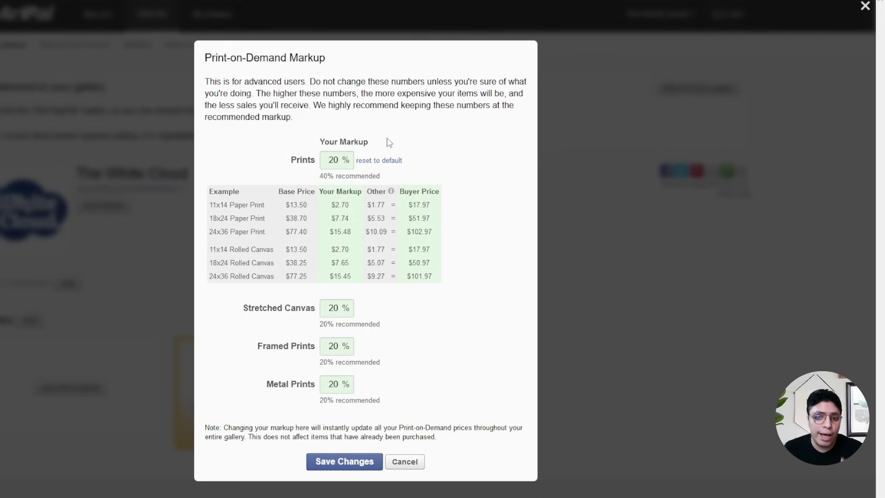
double_click(334, 160)
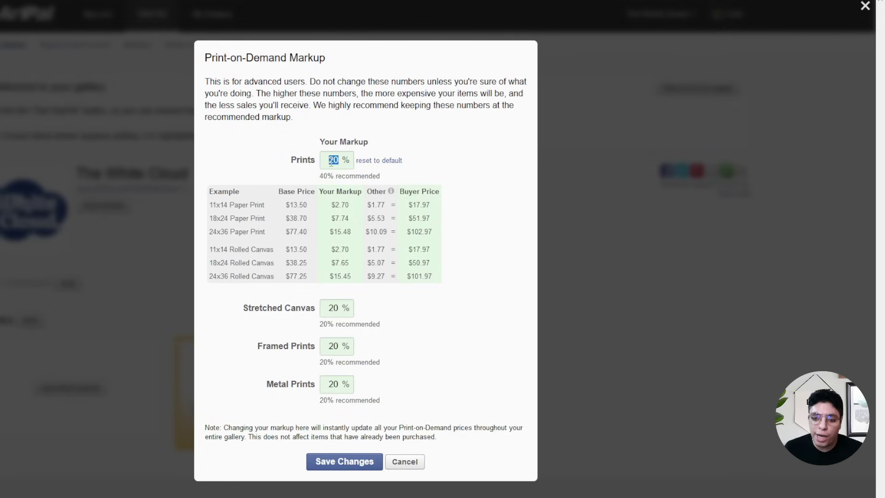
type("10")
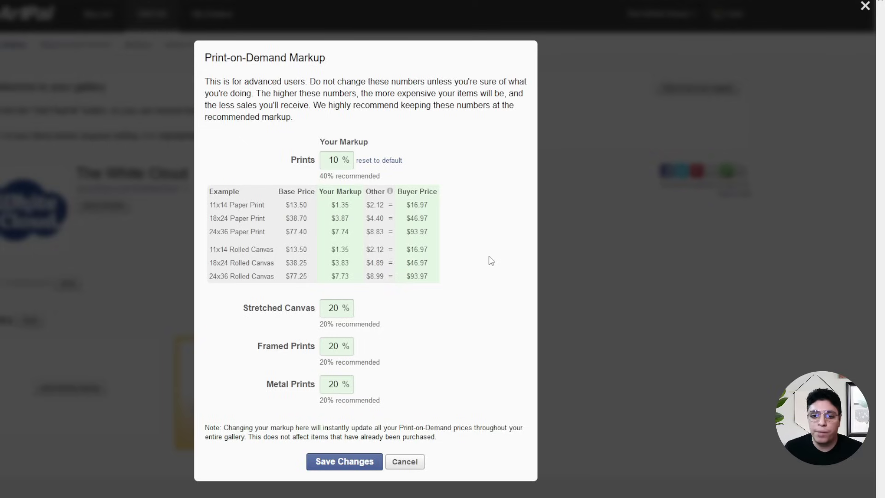
Step: Set both the Stretched Canvas and the Framed Prints markup to 5%
left_click(328, 309)
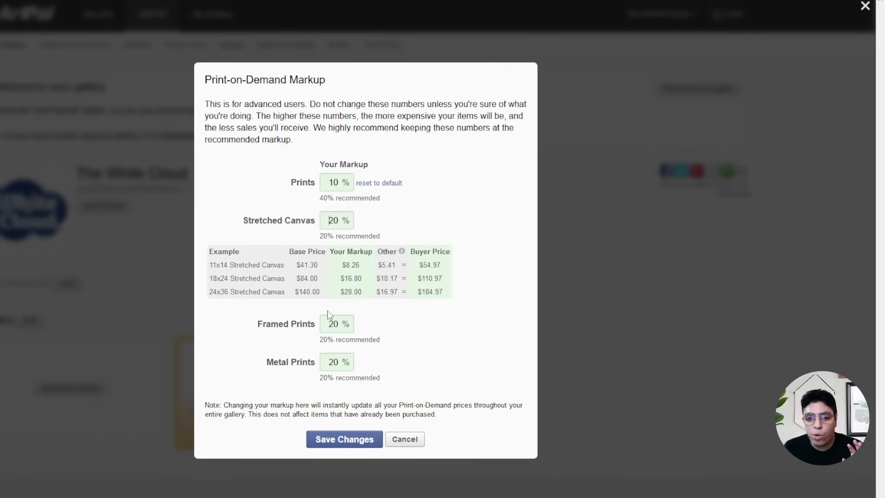
double_click(338, 223)
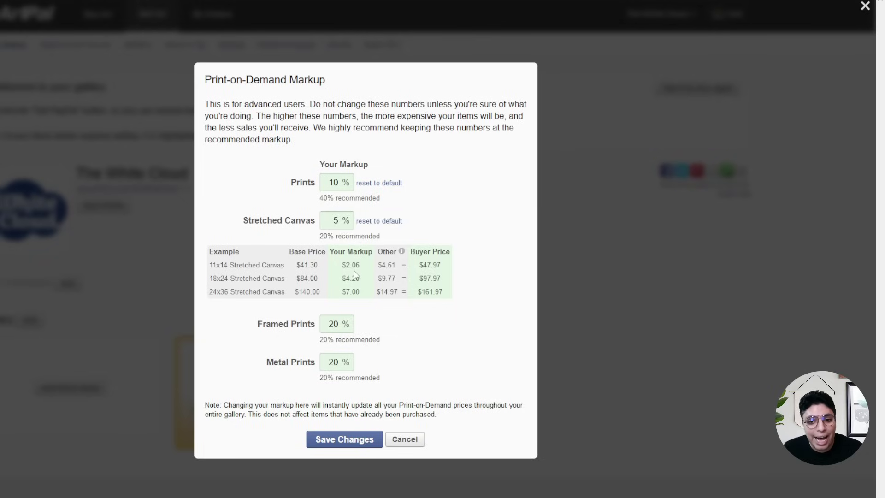
left_click(323, 323)
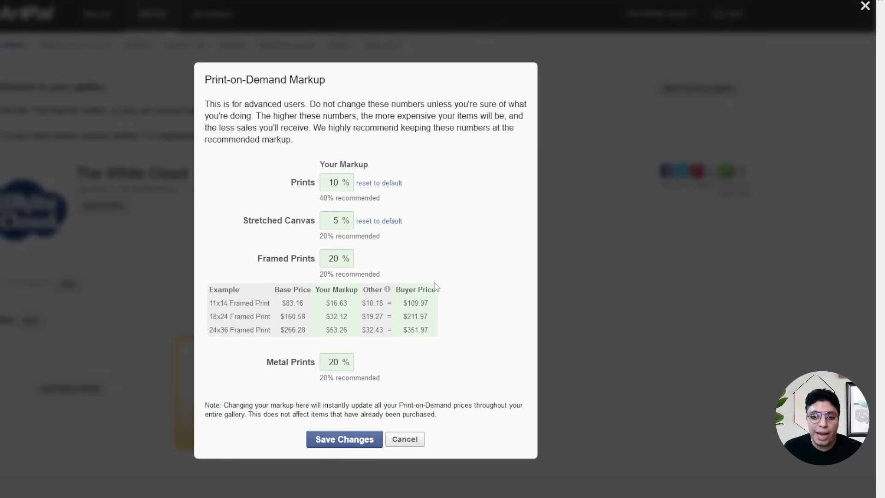
double_click(327, 265)
type("5")
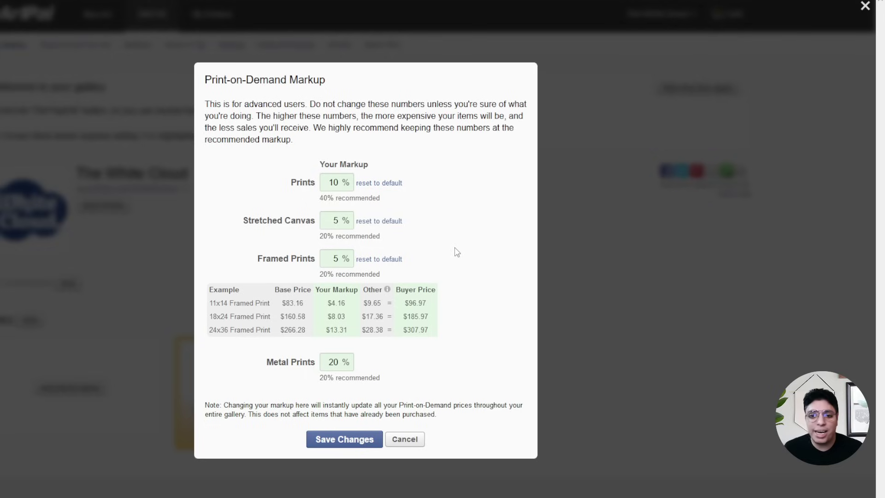
Step: Try a 5% Metal Prints markup, set it to 2%, and save the Print-on-Demand markup changes
left_click(337, 368)
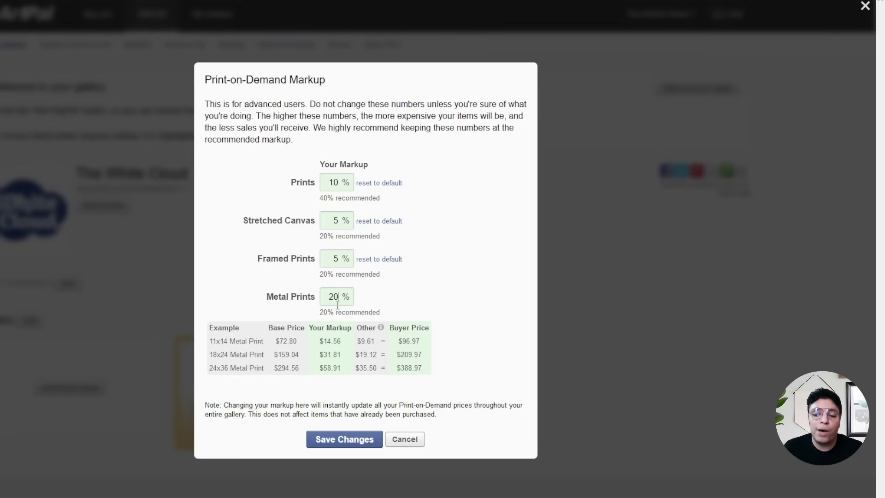
double_click(338, 302)
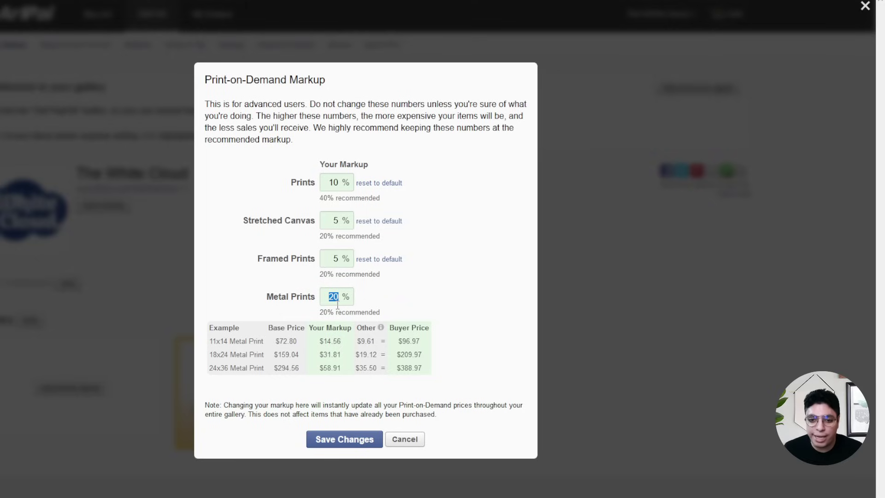
type("5")
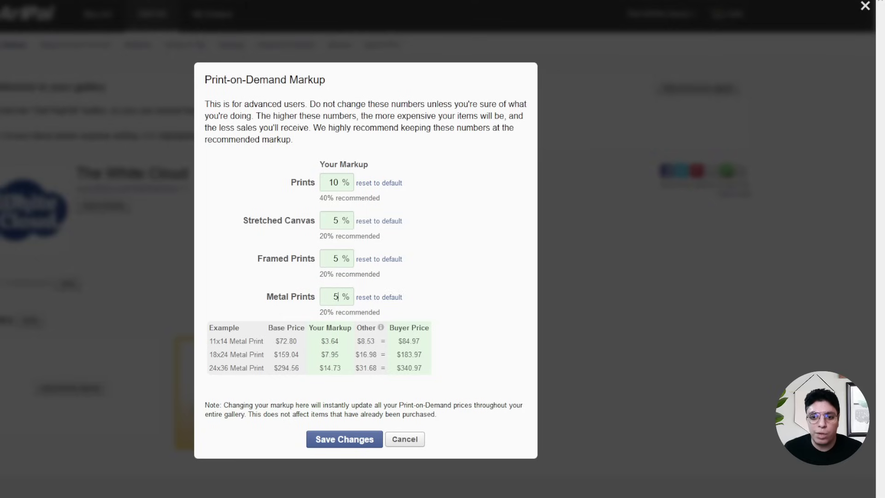
double_click(336, 297)
type("2")
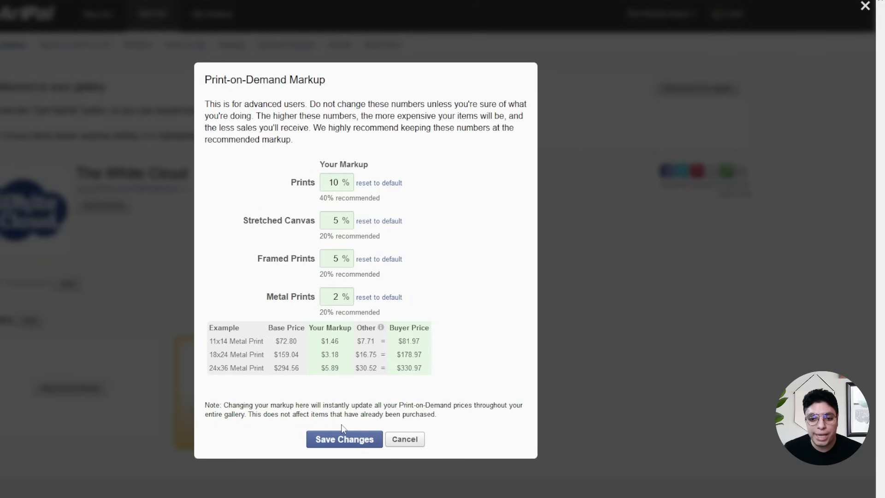
left_click(344, 439)
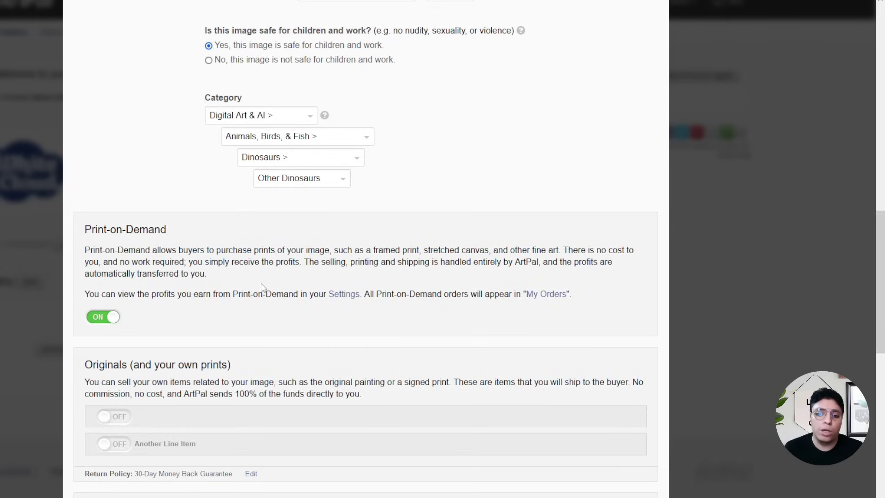
Step: Compare the two Move to Top options and choose to keep the art at its free default position
scroll(261, 288, "down", 7)
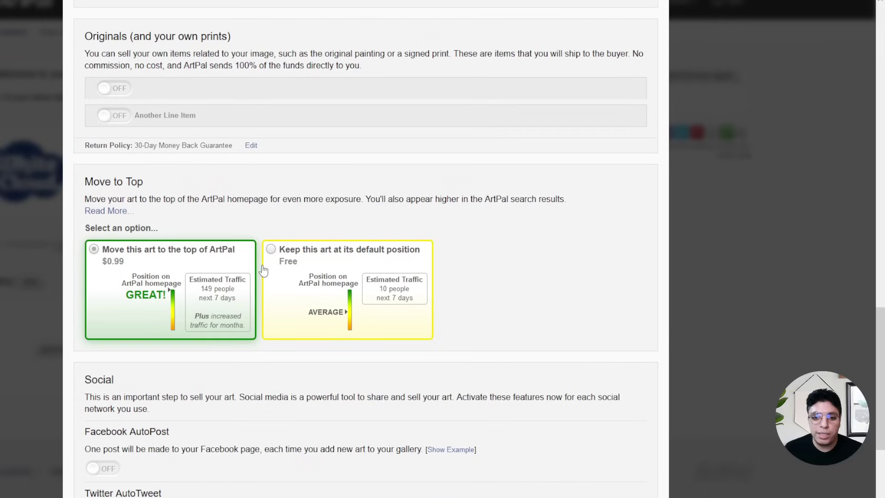
left_click(336, 283)
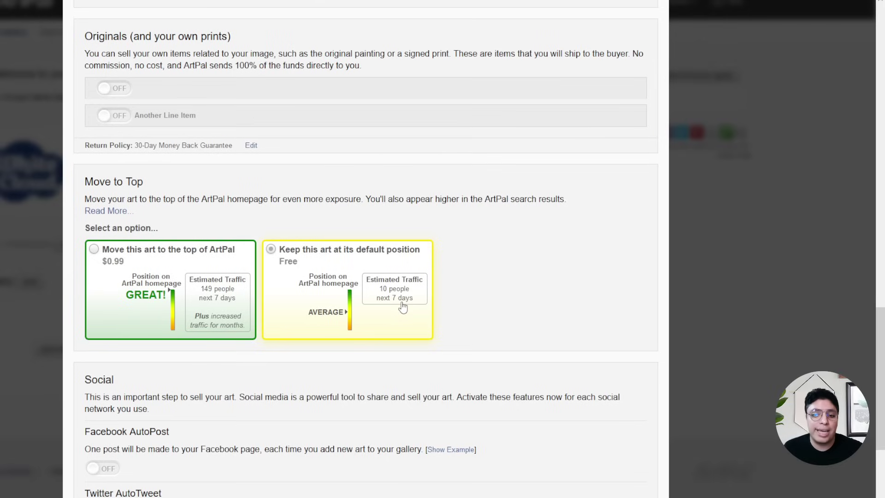
left_click(243, 292)
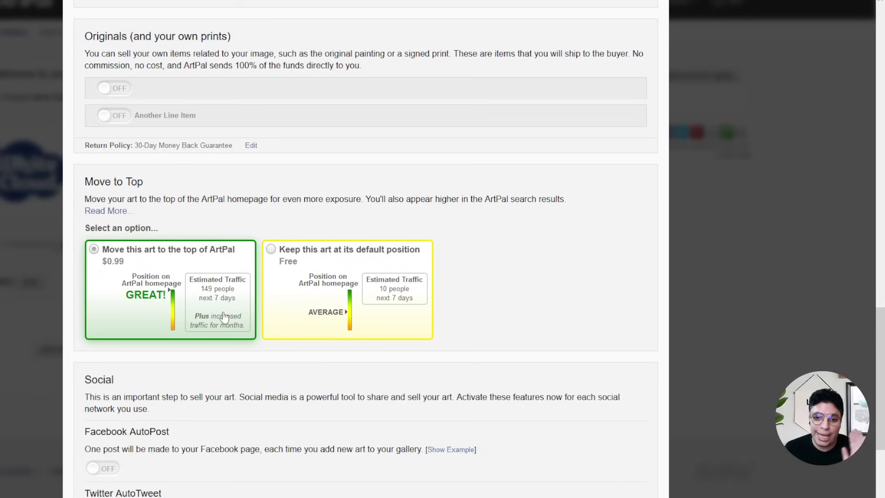
left_click(302, 255)
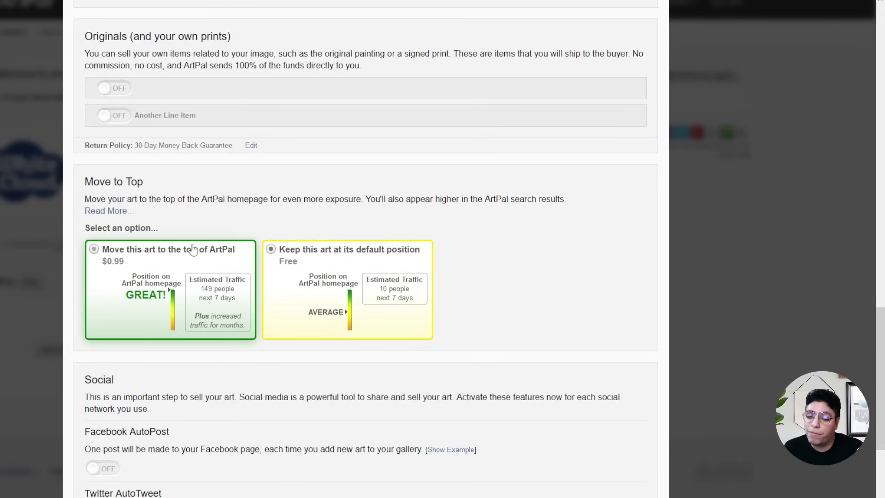
Step: Review the social media options, leave them disabled, and save the item's changes
scroll(367, 251, "down", 4)
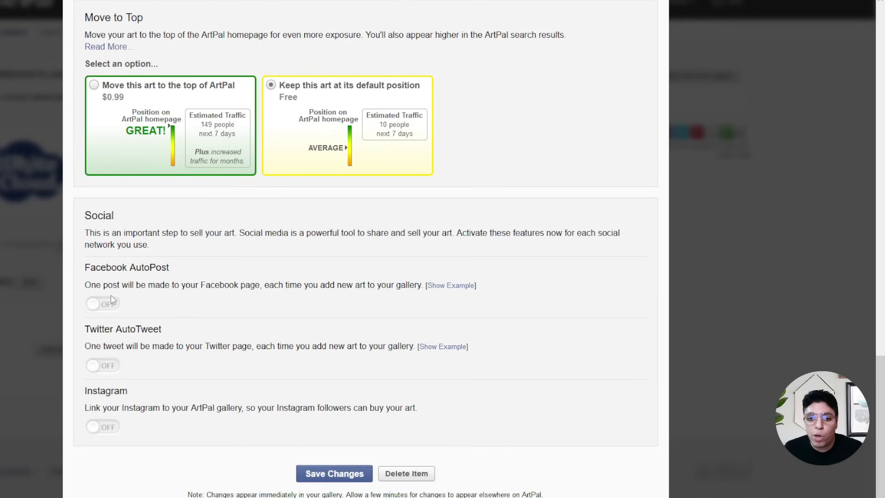
left_click_drag(172, 269, 134, 262)
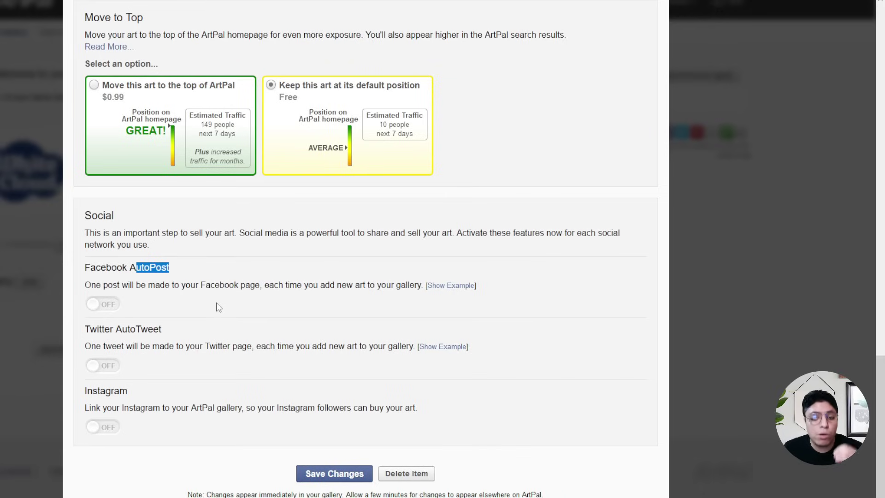
left_click(326, 479)
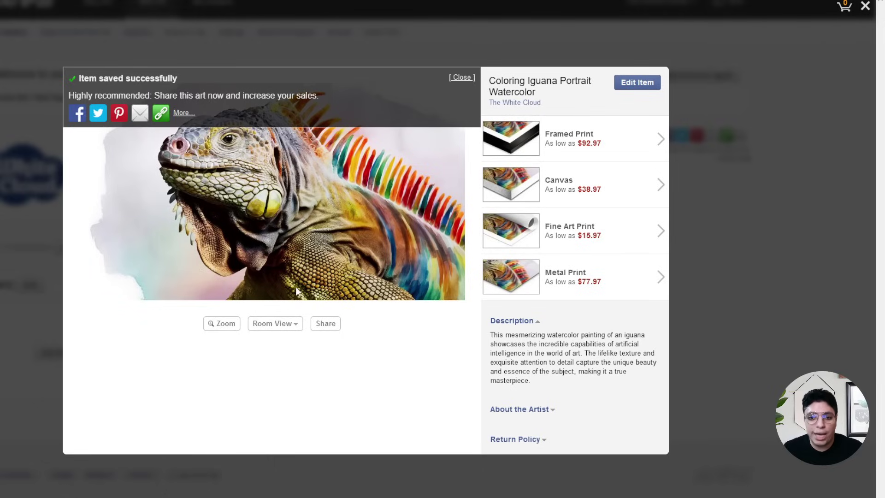
Step: Examine the Framed Print's options and prices at 16 x 9in, 18 x 10.125in and 20 x 11.25in, and return to the product list
left_click(620, 143)
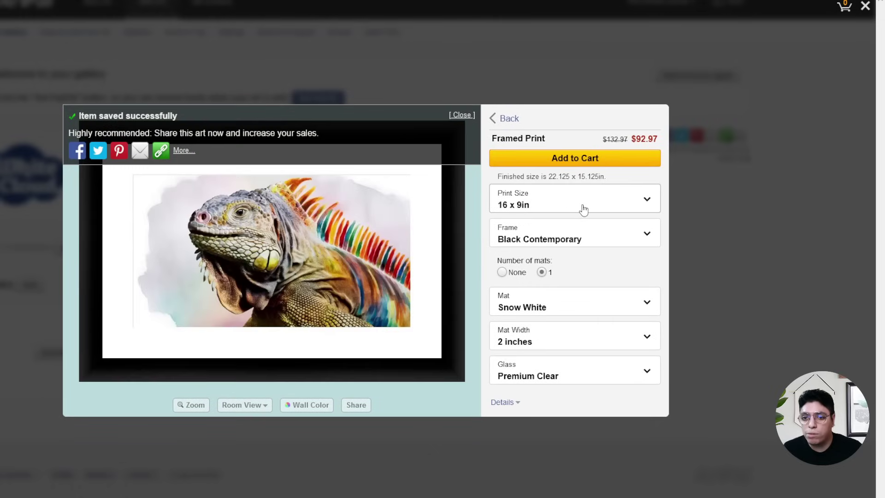
left_click(577, 205)
left_click(519, 155)
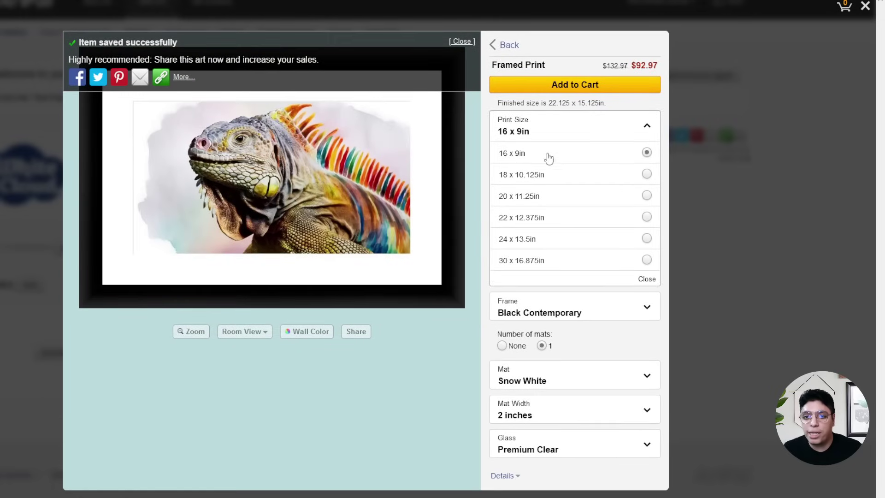
left_click(543, 177)
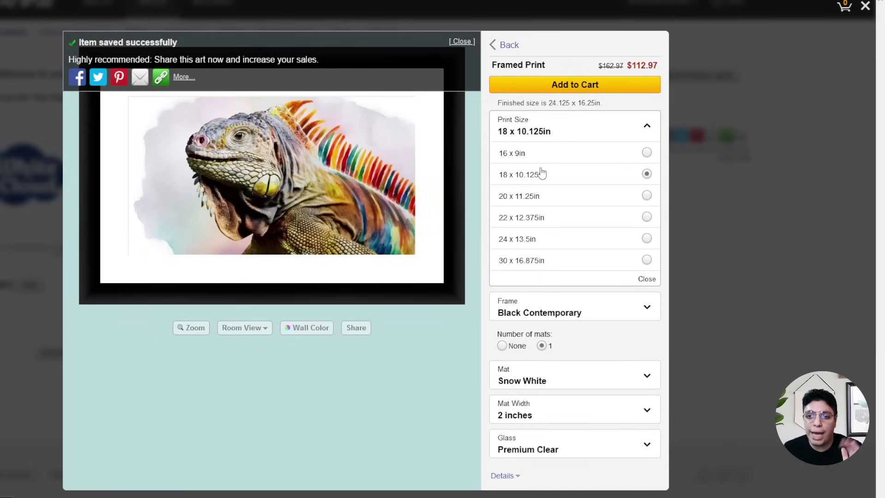
left_click(543, 195)
left_click(535, 136)
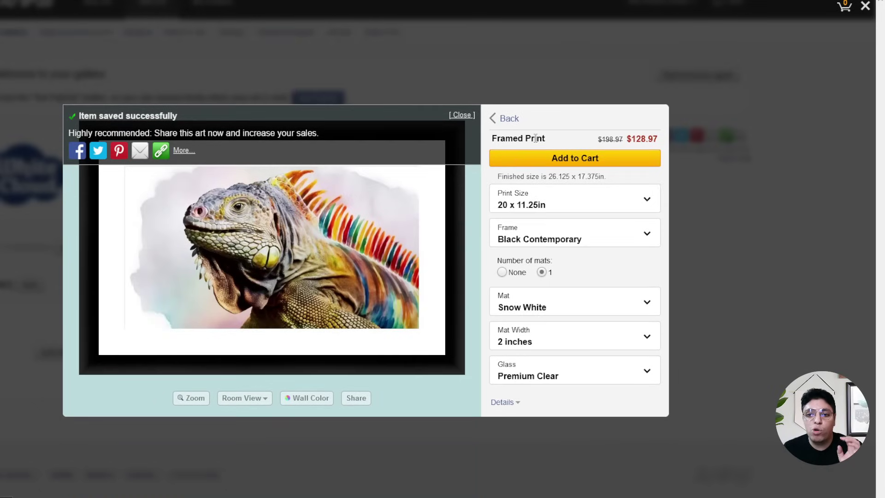
left_click(509, 119)
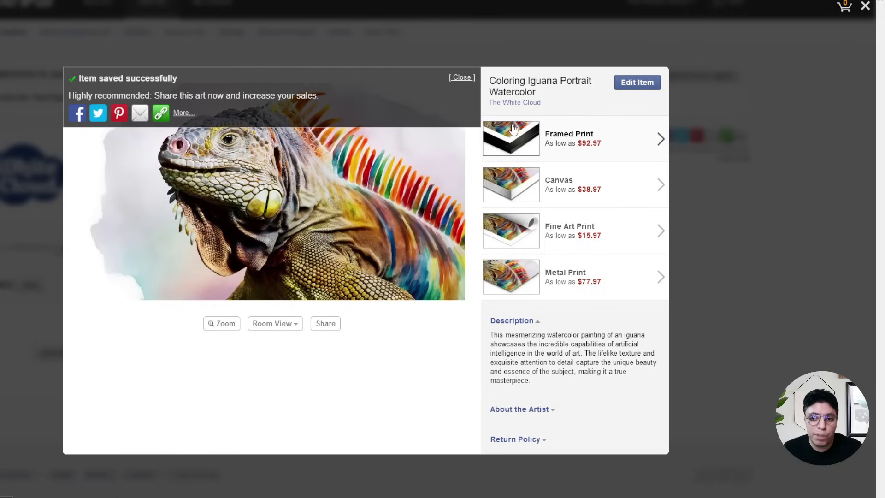
Step: Examine the Metal Print's price and available print sizes, and return to the product list
left_click(603, 277)
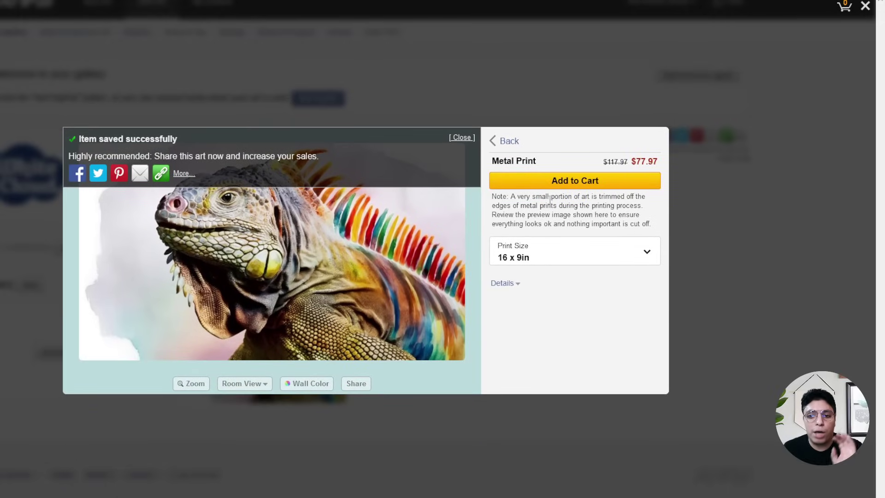
left_click(565, 244)
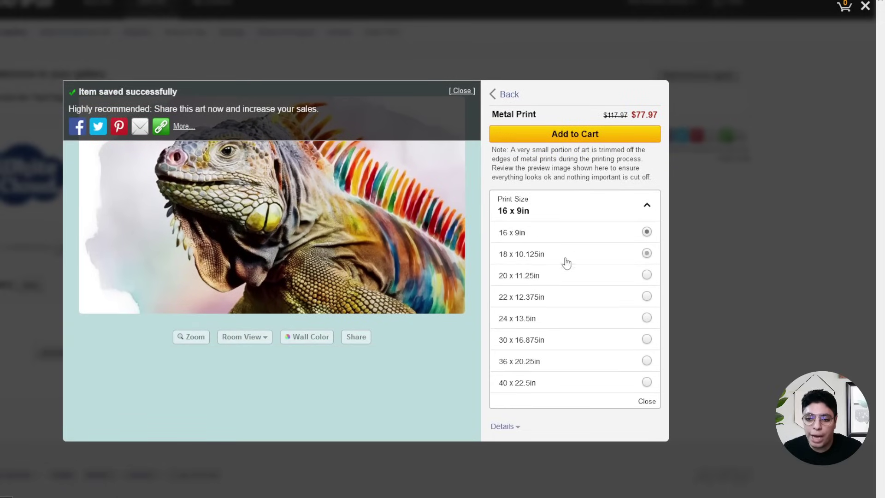
left_click(507, 94)
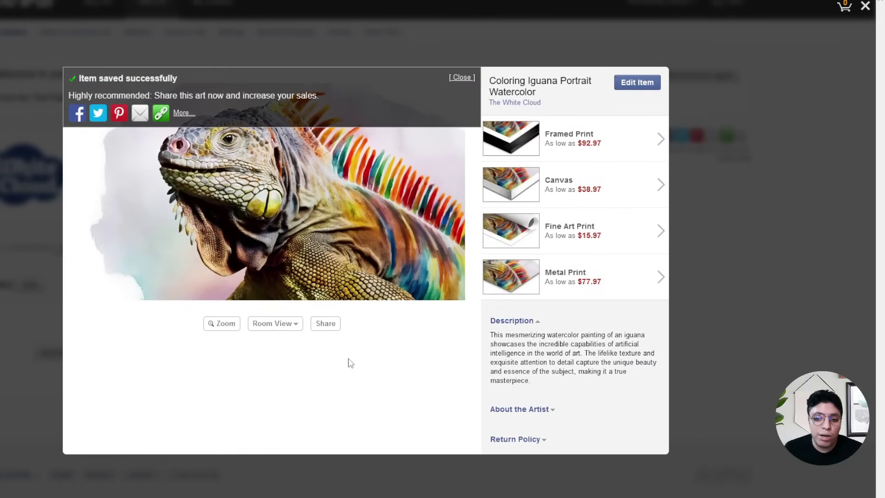
Step: Preview the iguana art in the Living Room view with a beige wall color, and close the item
left_click(284, 323)
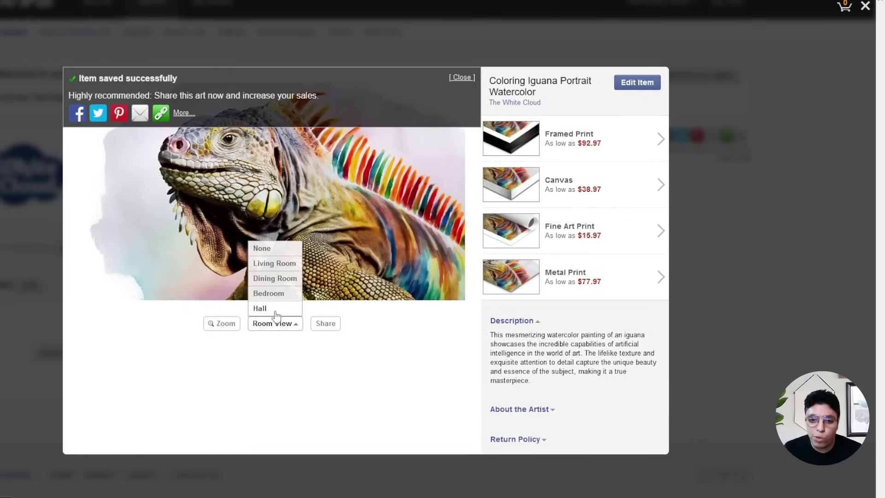
left_click(272, 261)
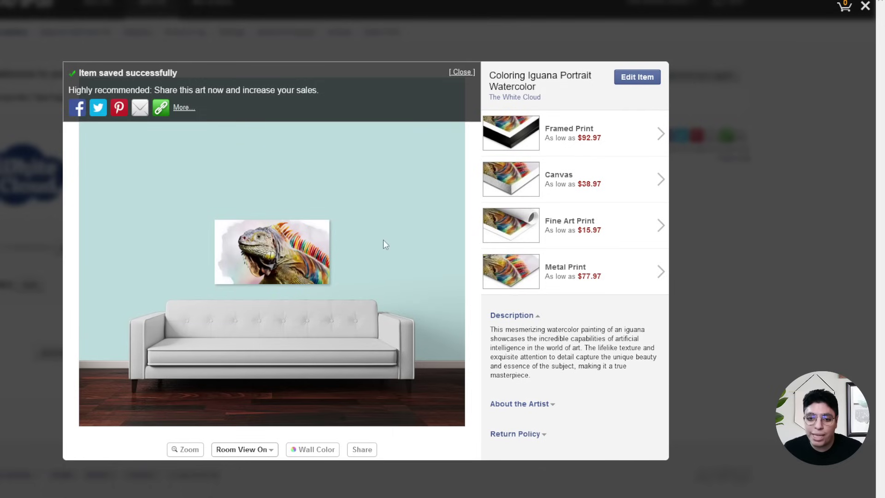
left_click(337, 451)
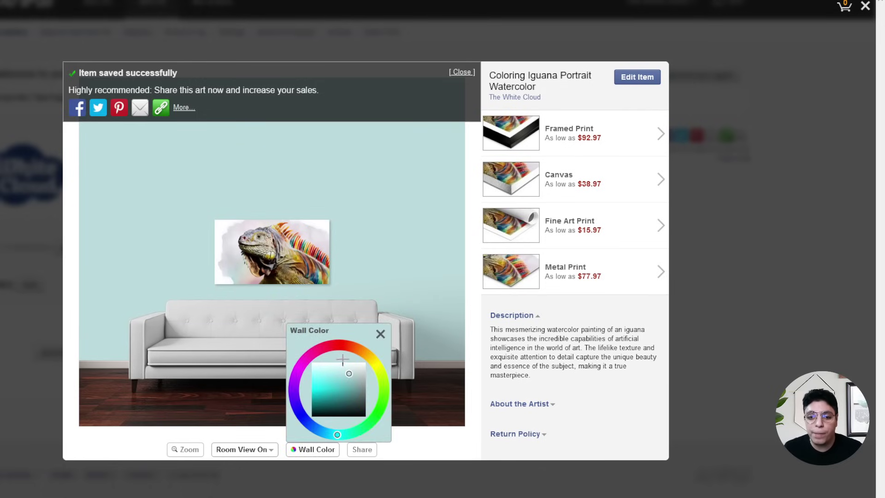
left_click(367, 357)
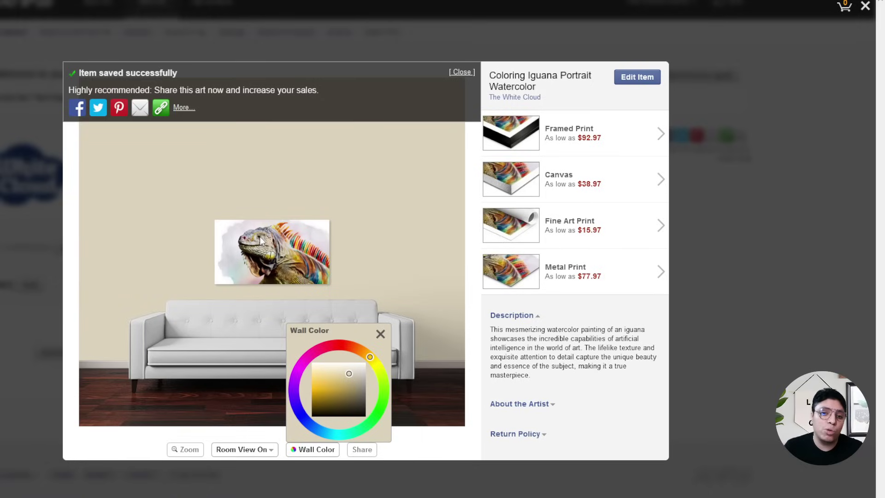
left_click(275, 108)
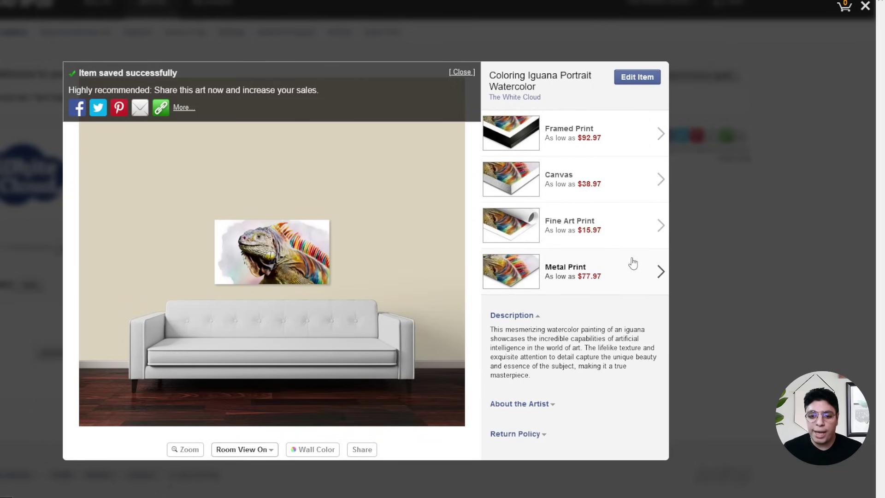
left_click(866, 8)
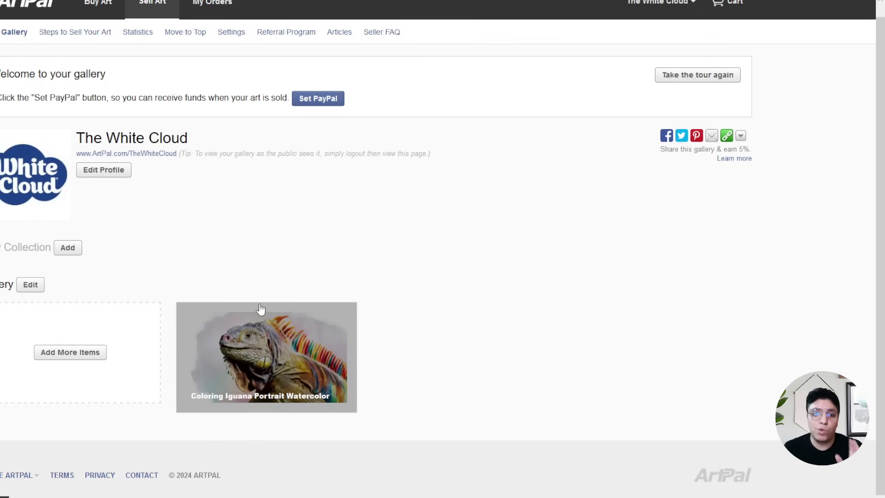
Step: Review the gallery's visitor statistics and open the Referral Program page
left_click(132, 33)
scroll(213, 233, "down", 3)
scroll(214, 233, "up", 2)
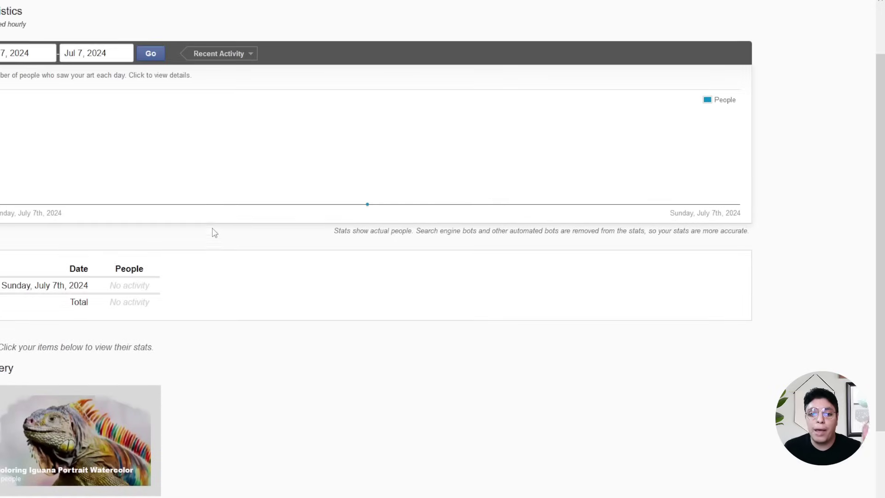
scroll(213, 234, "up", 1)
scroll(165, 182, "up", 2)
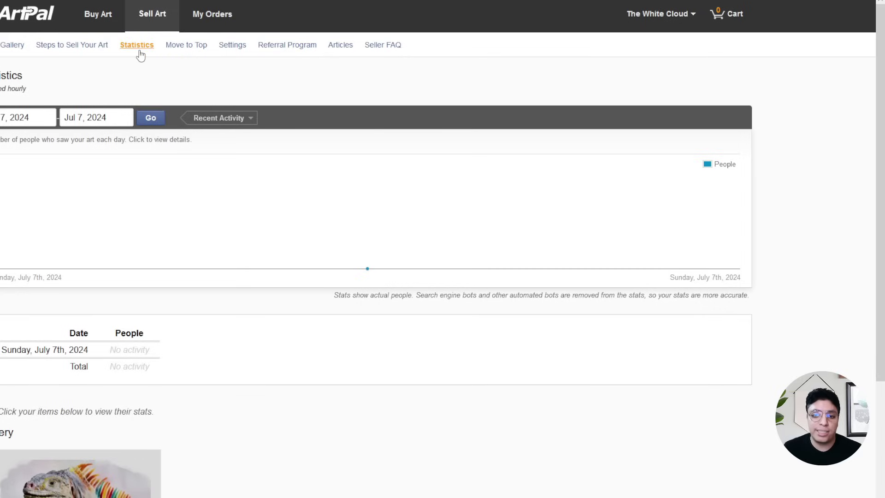
left_click(285, 52)
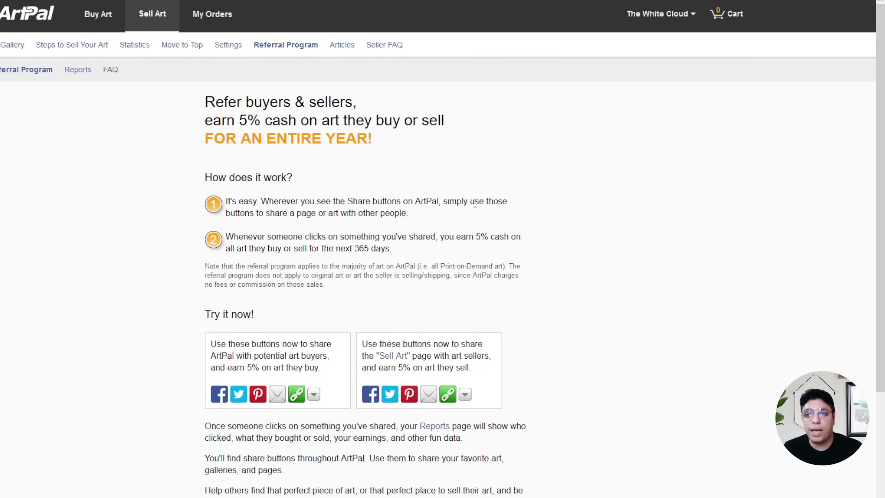
Step: Open the PayPal email setting in the account settings, read the note for sellers unable to have PayPal, and cancel
left_click(686, 16)
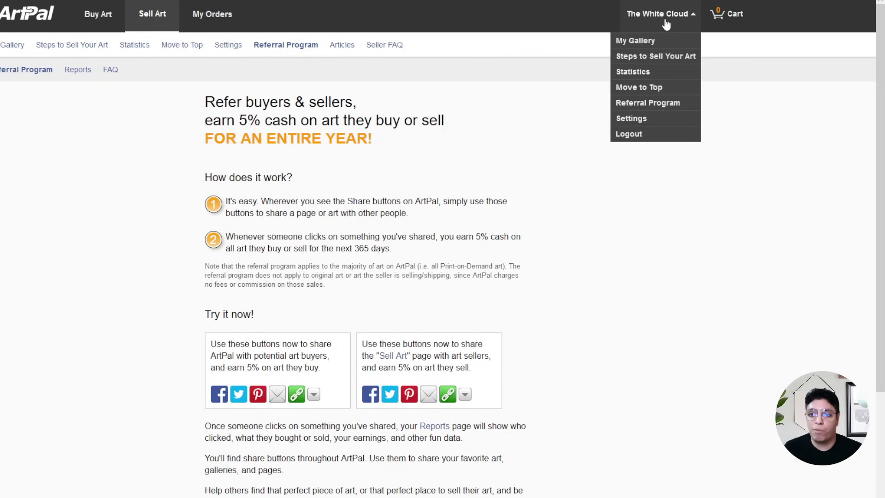
left_click(639, 123)
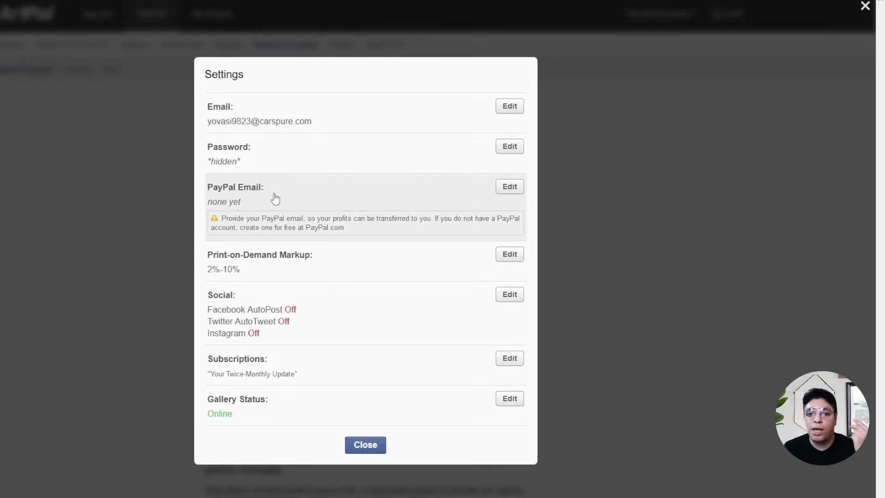
left_click(508, 189)
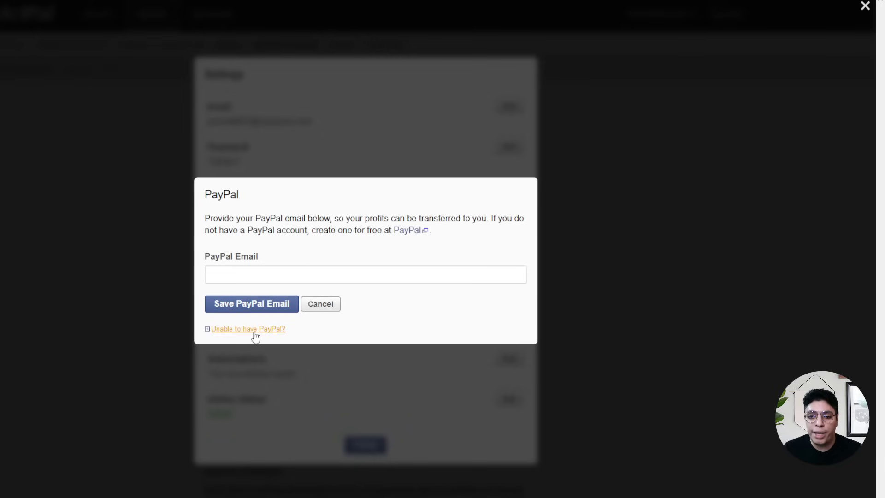
left_click(210, 330)
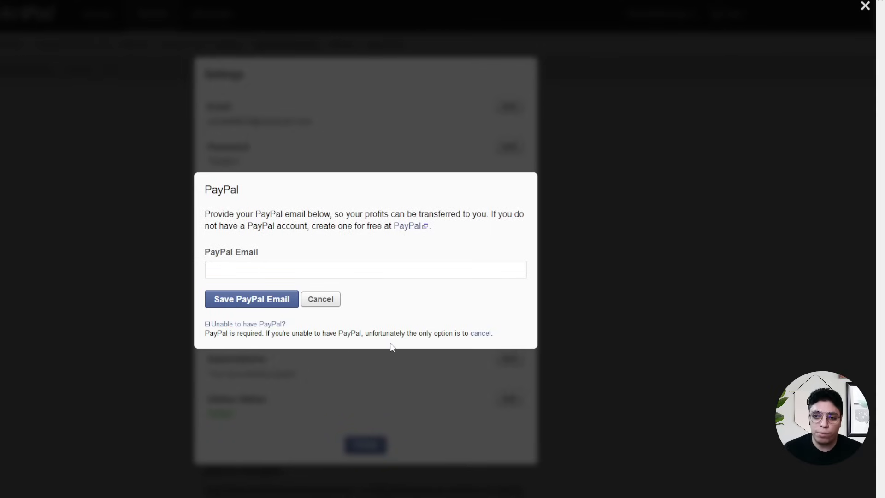
left_click(339, 295)
left_click(863, 10)
Step: Open the Contact ArtPal form and enter "Payment Method" as the subject
scroll(670, 132, "down", 3)
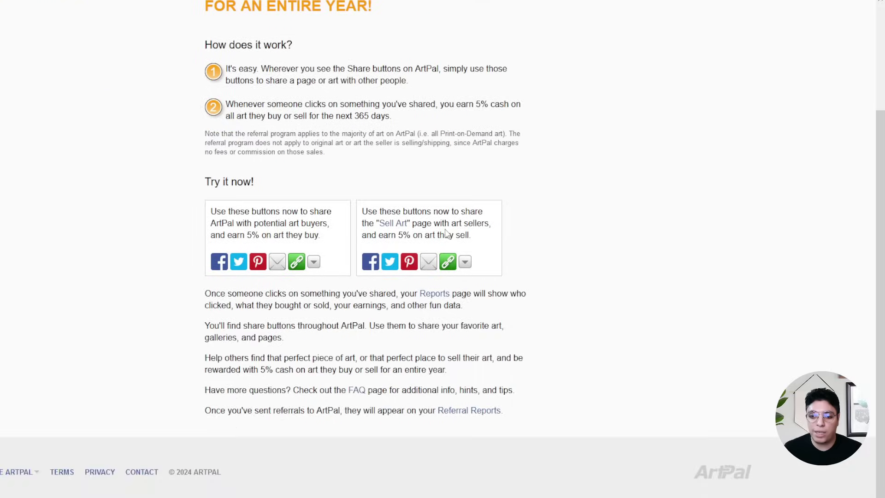
left_click(131, 475)
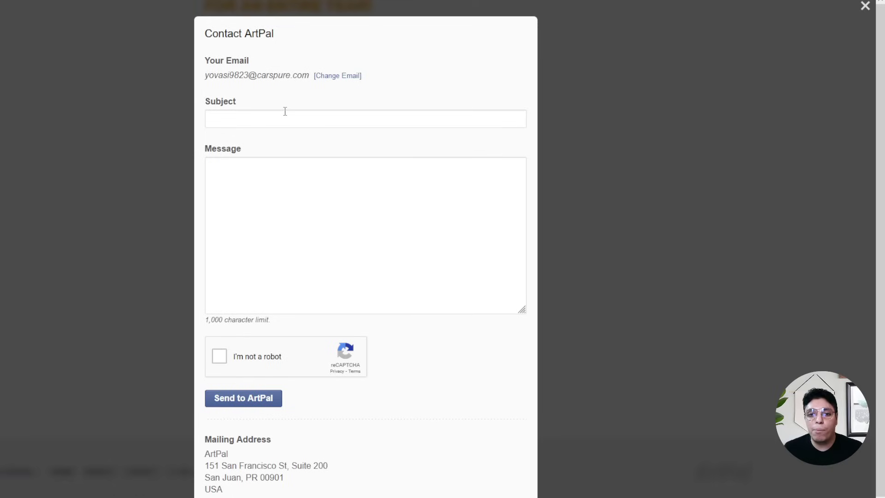
left_click(285, 111)
type("Pay")
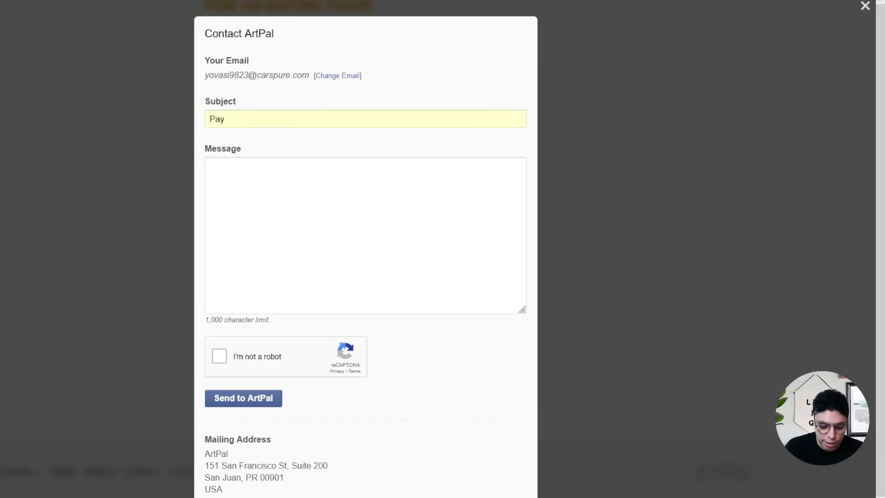
type("ment Meth")
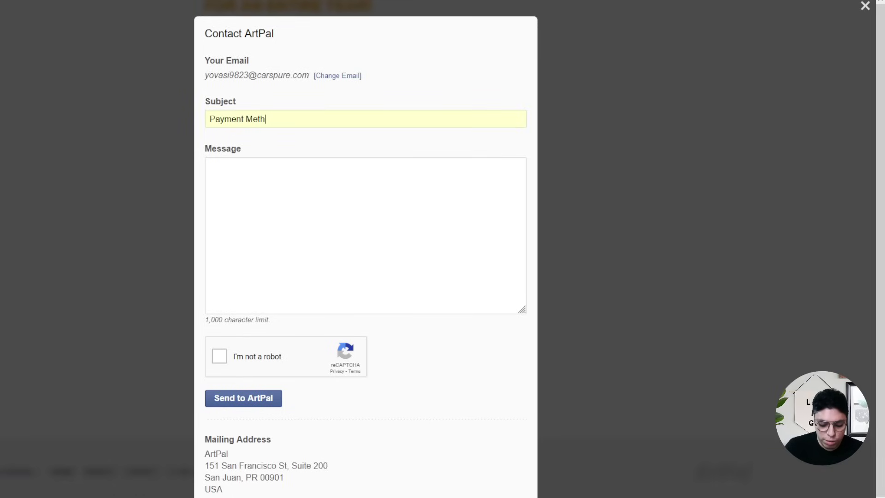
type("od")
Step: Write a message asking the ArtPal Team for another payment method to receive earnings, listing Visa, Master Card, Payoneer and Bank Transfer
left_click(284, 194)
left_click(296, 153)
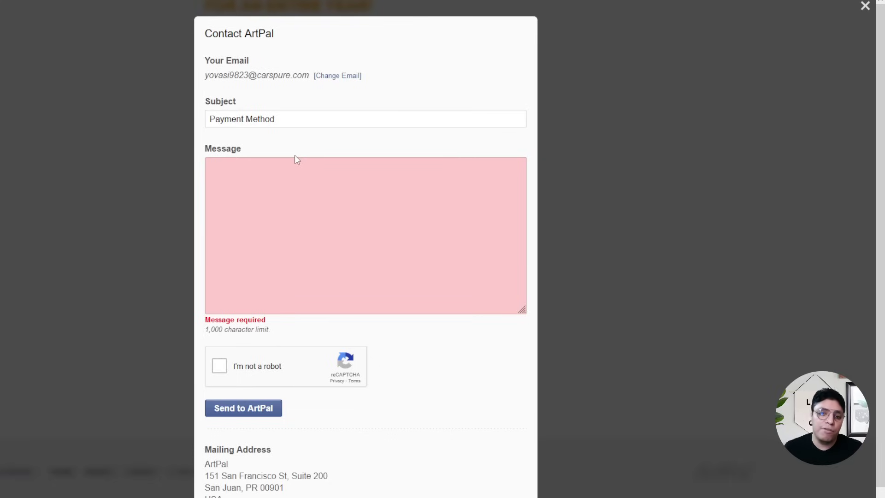
left_click(220, 367)
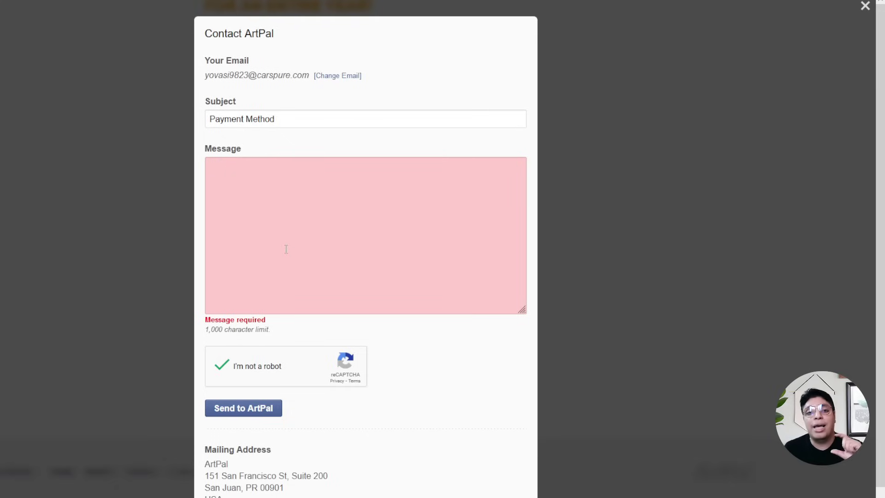
left_click(241, 193)
type("Dear ArtPal Team, Good day  Kindly note that i need another payment method to receive my earning on it, and i would like to request a change in my payment method such as:  Visa Master Card Payoneer Bank Transfer  Thank you")
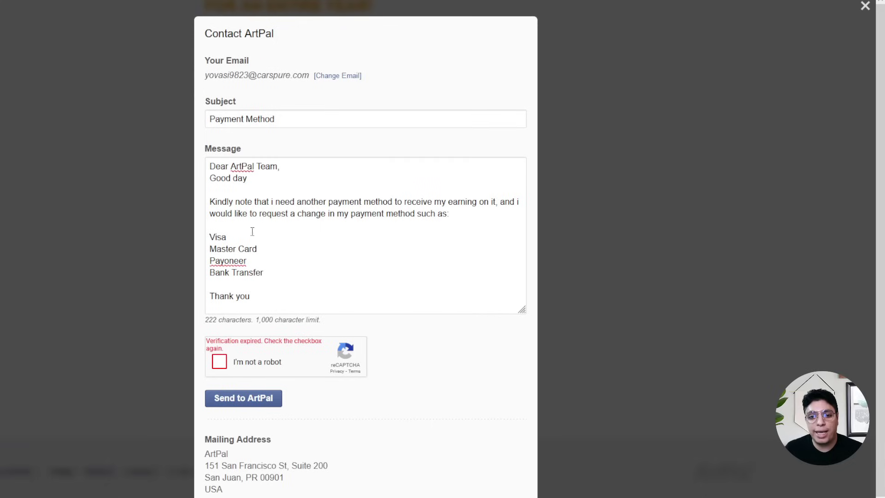
double_click(225, 233)
left_click_drag(243, 249, 232, 272)
left_click(350, 190)
left_click(349, 201)
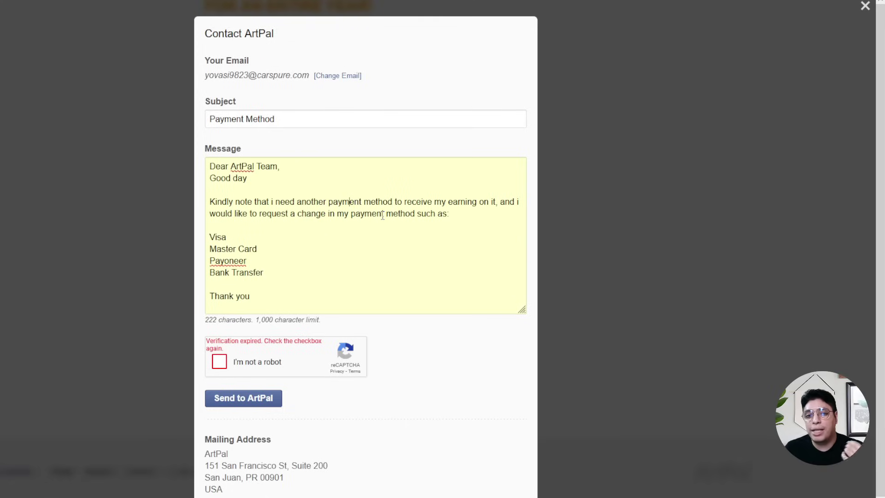
Step: Complete the robot check to send the message to ArtPal, and return to the gallery page
left_click(219, 361)
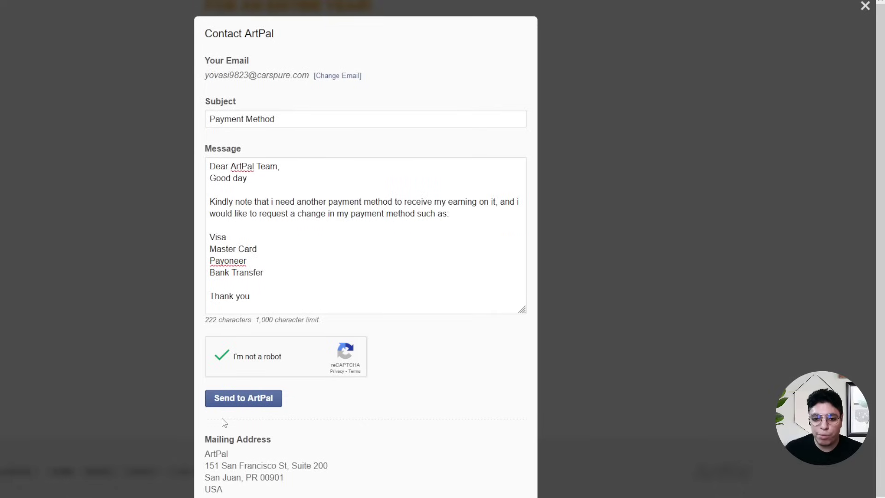
left_click(241, 399)
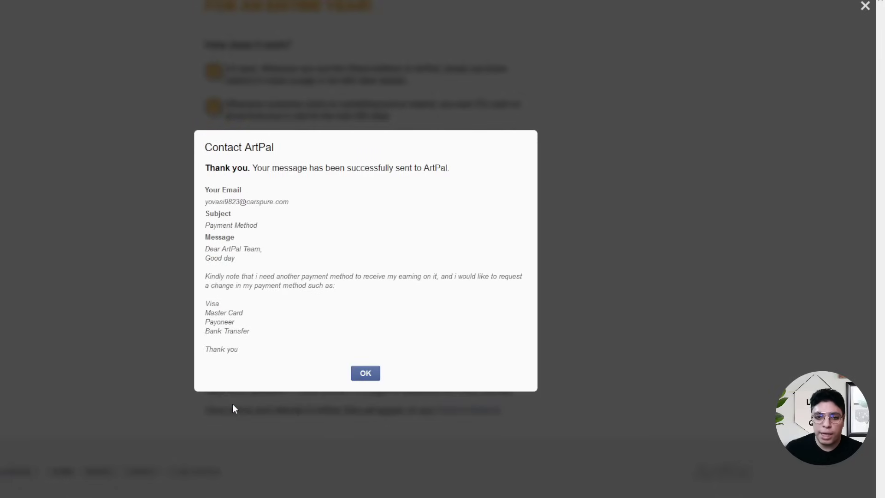
mouse_move(261, 168)
left_mouse_down()
mouse_move(444, 165)
mouse_move(251, 165)
left_mouse_up()
left_click(470, 167)
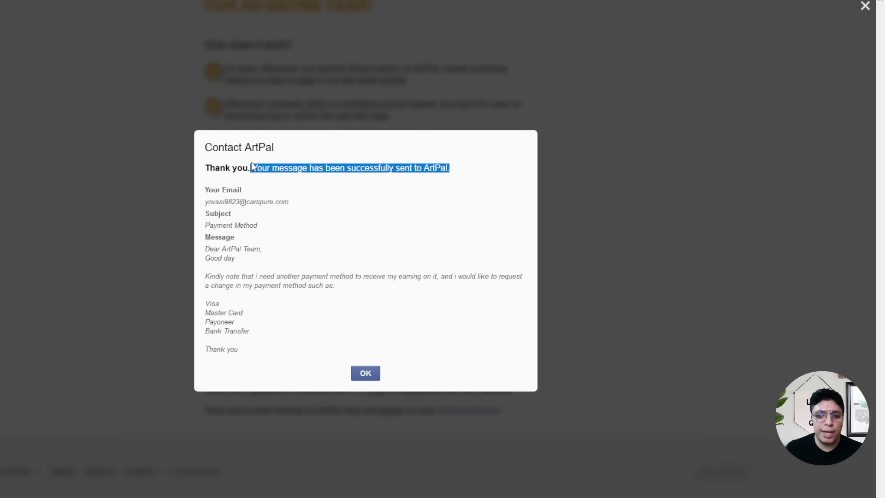
left_click(366, 374)
scroll(536, 314, "up", 3)
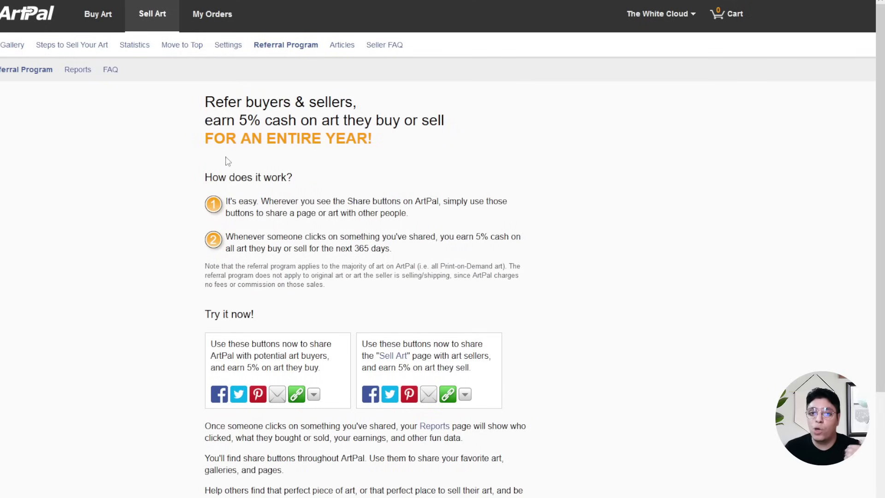
left_click(13, 48)
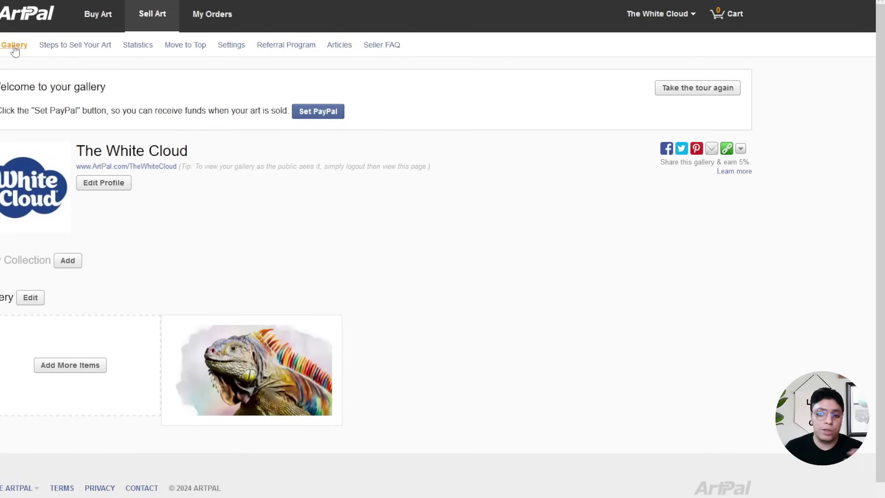